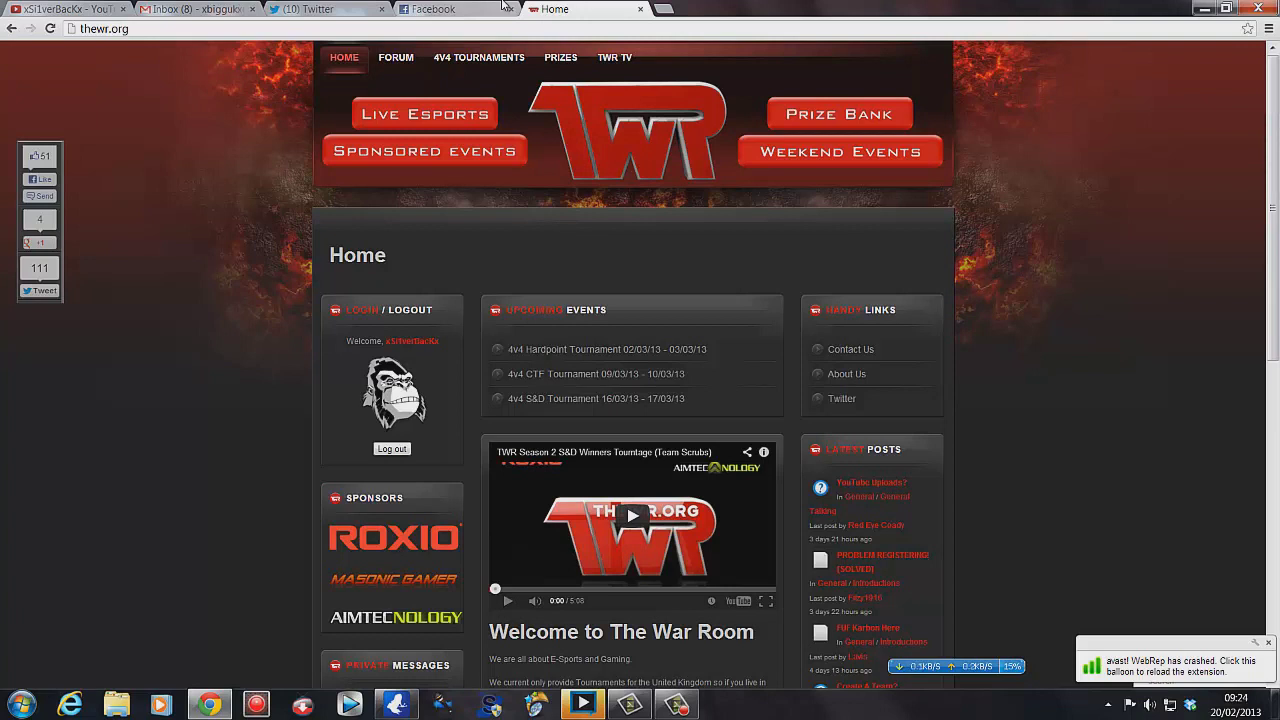
Launch XSplit Broadcaster from the taskbar and log on to reach the scene editor
left_click(585, 705)
left_click(672, 421)
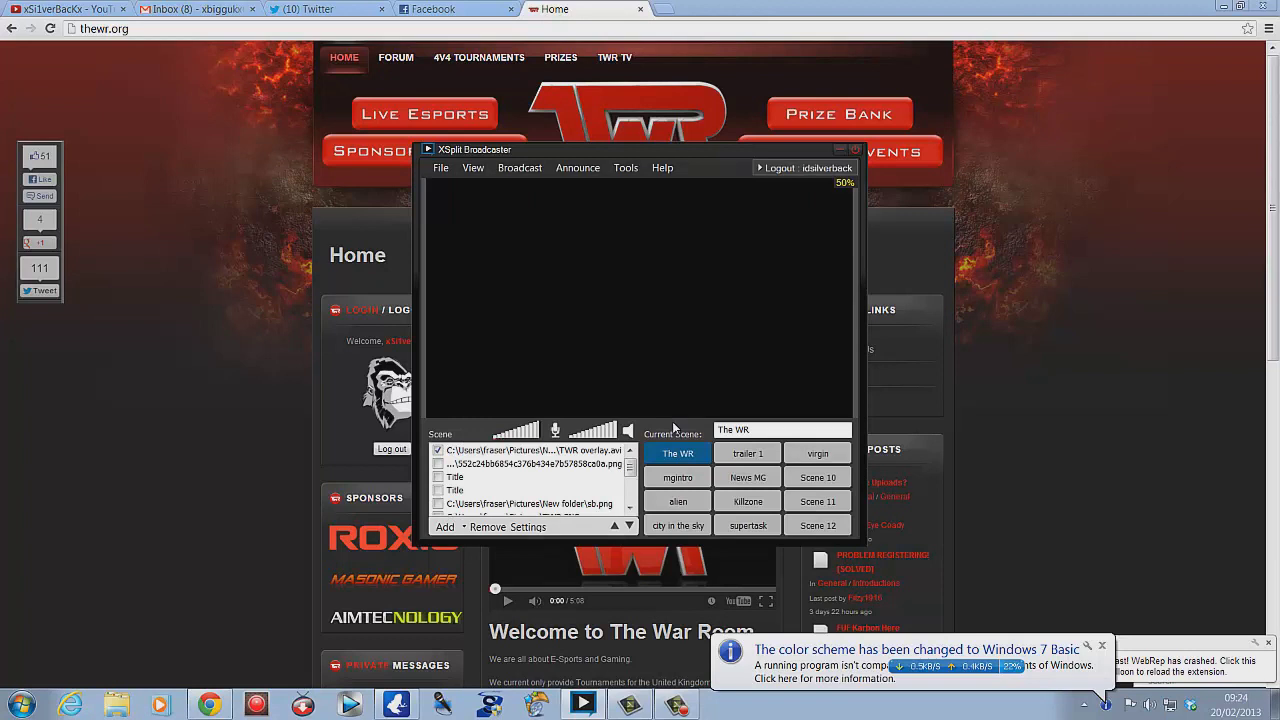
Remove TWR overlay.avi, the next image, sb.png and TWR PNG.png from The WR scene
left_click(495, 452)
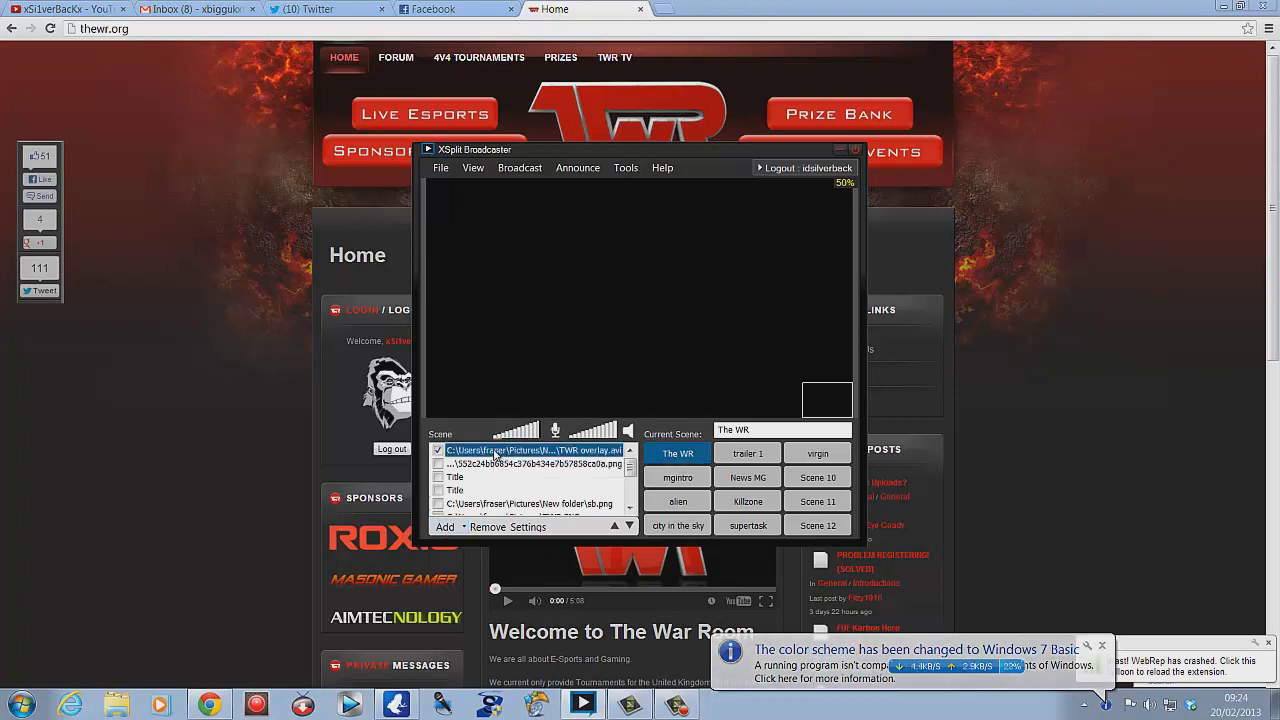
left_click(487, 527)
left_click(487, 527)
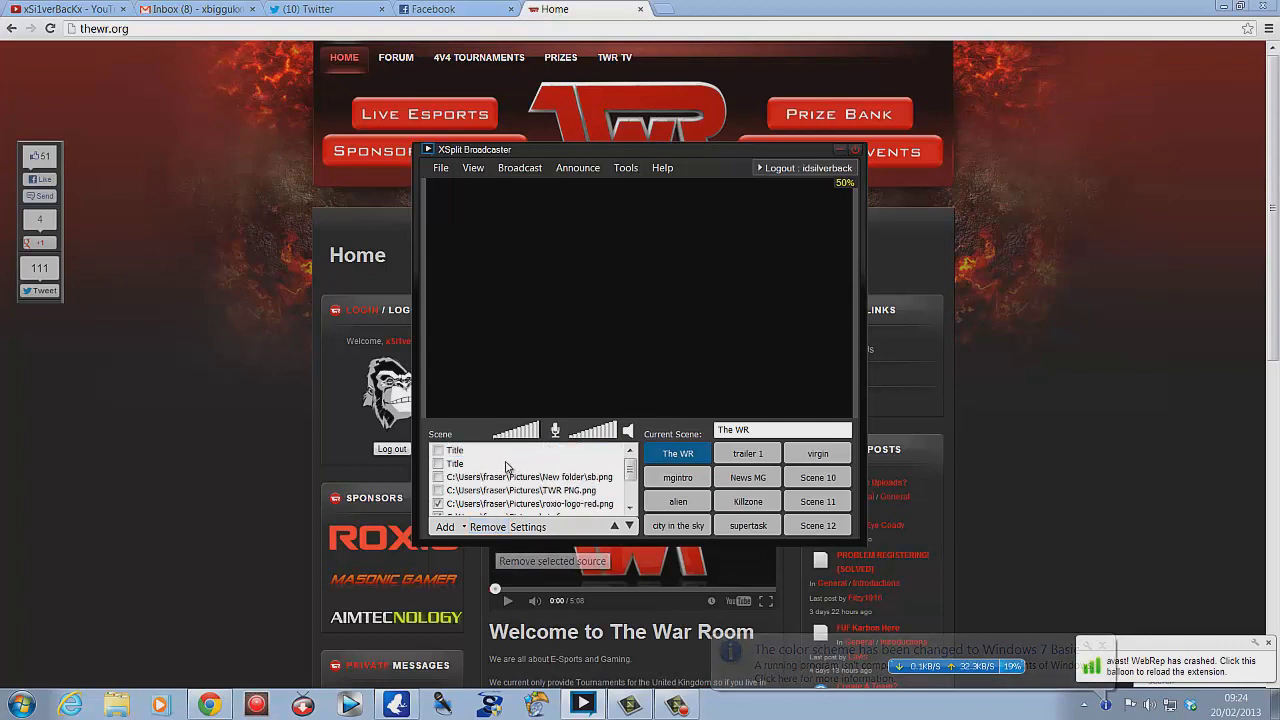
left_click(490, 451)
left_click(484, 478)
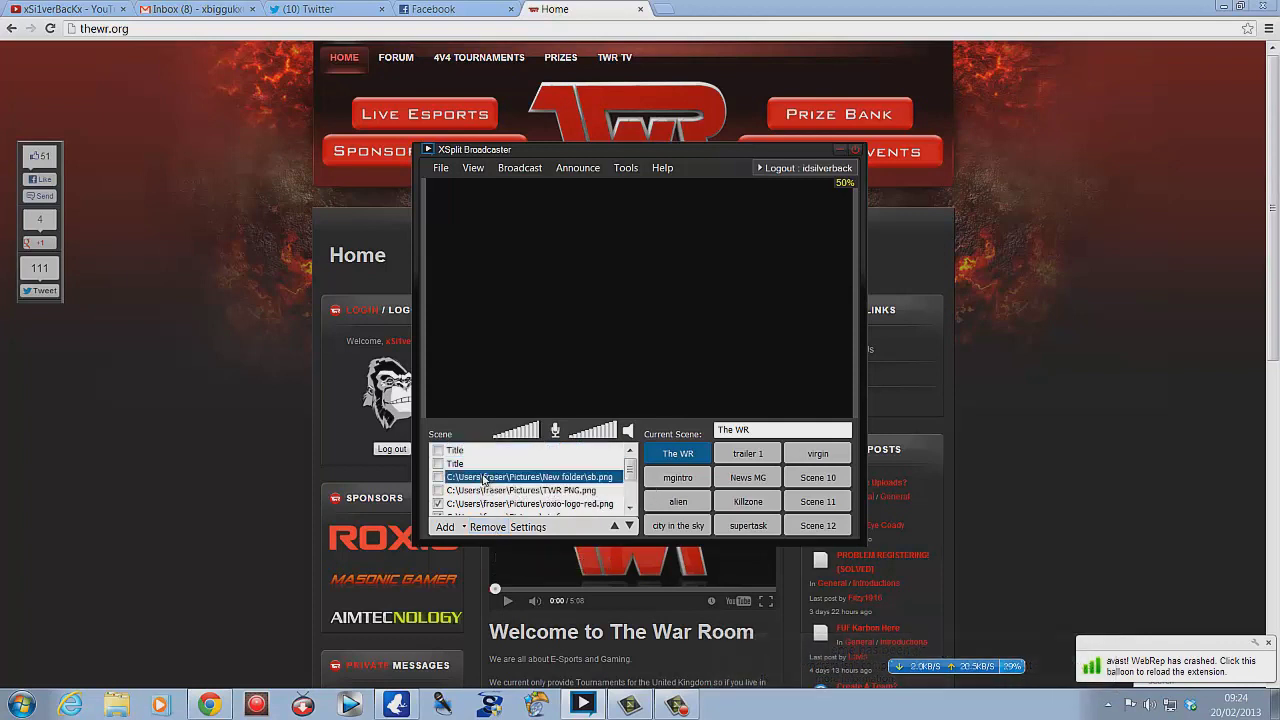
left_click(487, 527)
left_click(493, 478)
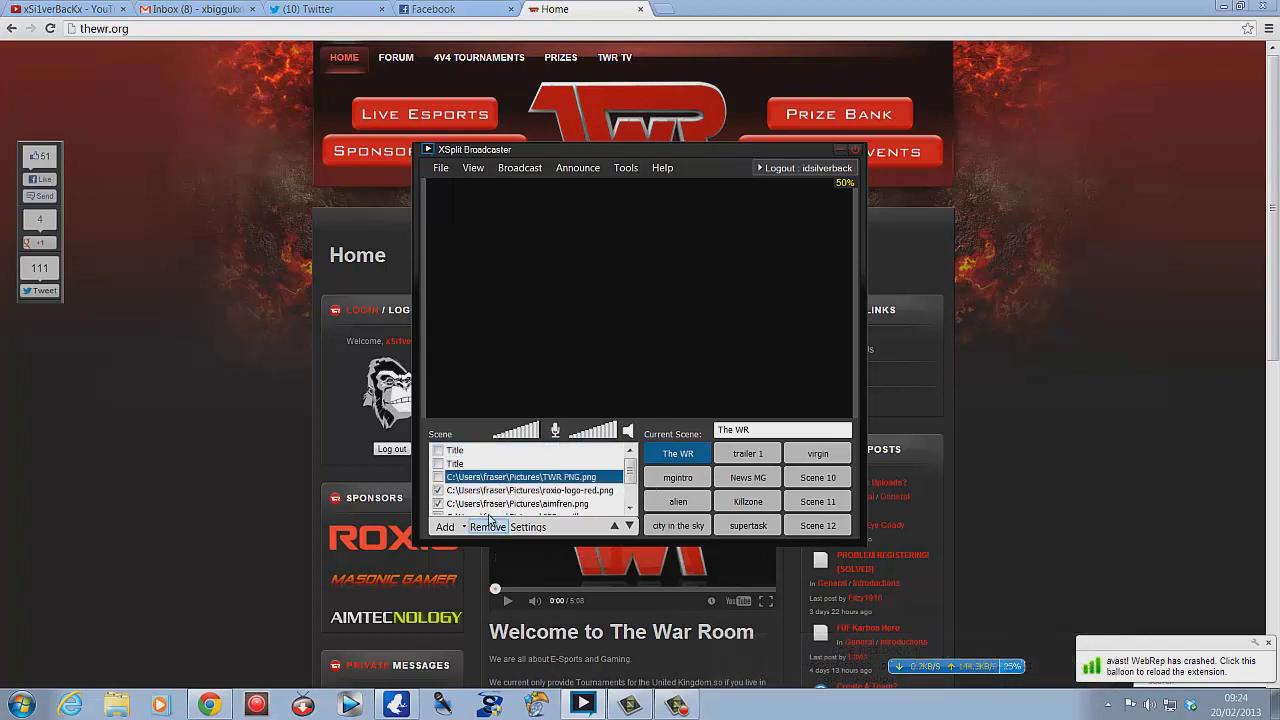
left_click(488, 527)
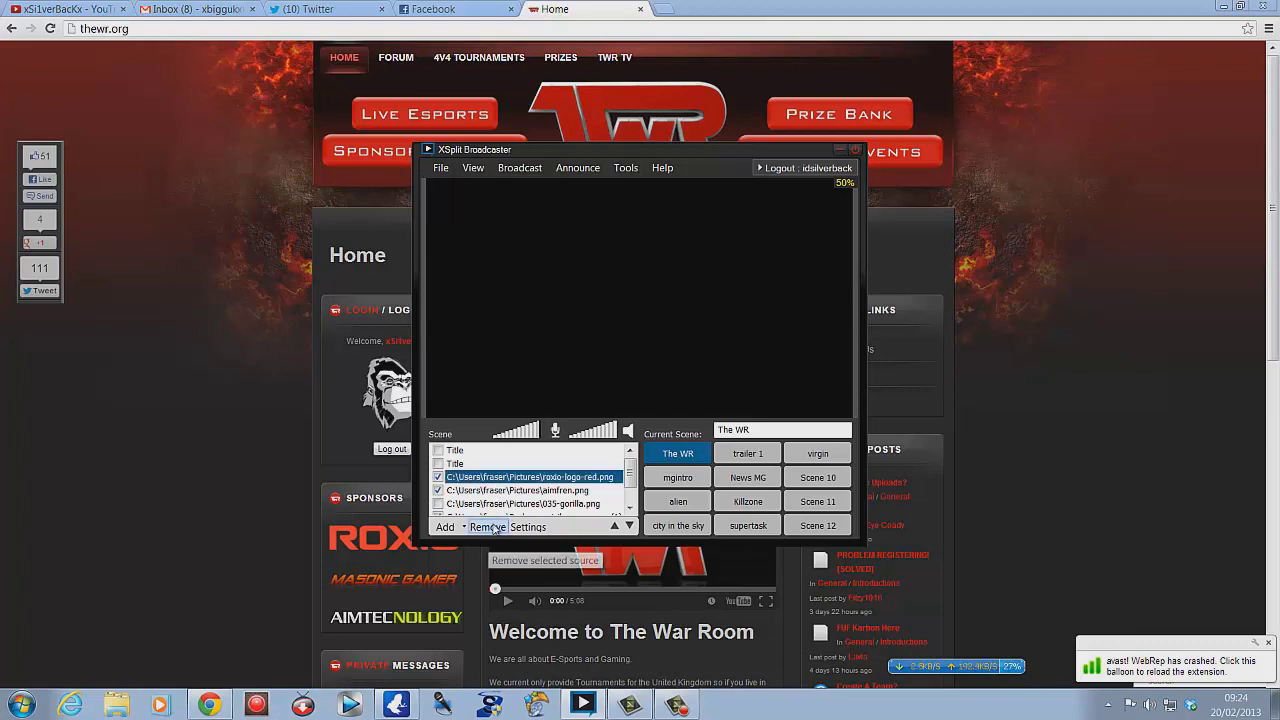
Remove roxio-logo-red.png, aimfren.png, 035-gorilla.png, masonicibm copy.png and the CaptureModule game capture, adding nothing new
left_click(488, 527)
left_click(496, 478)
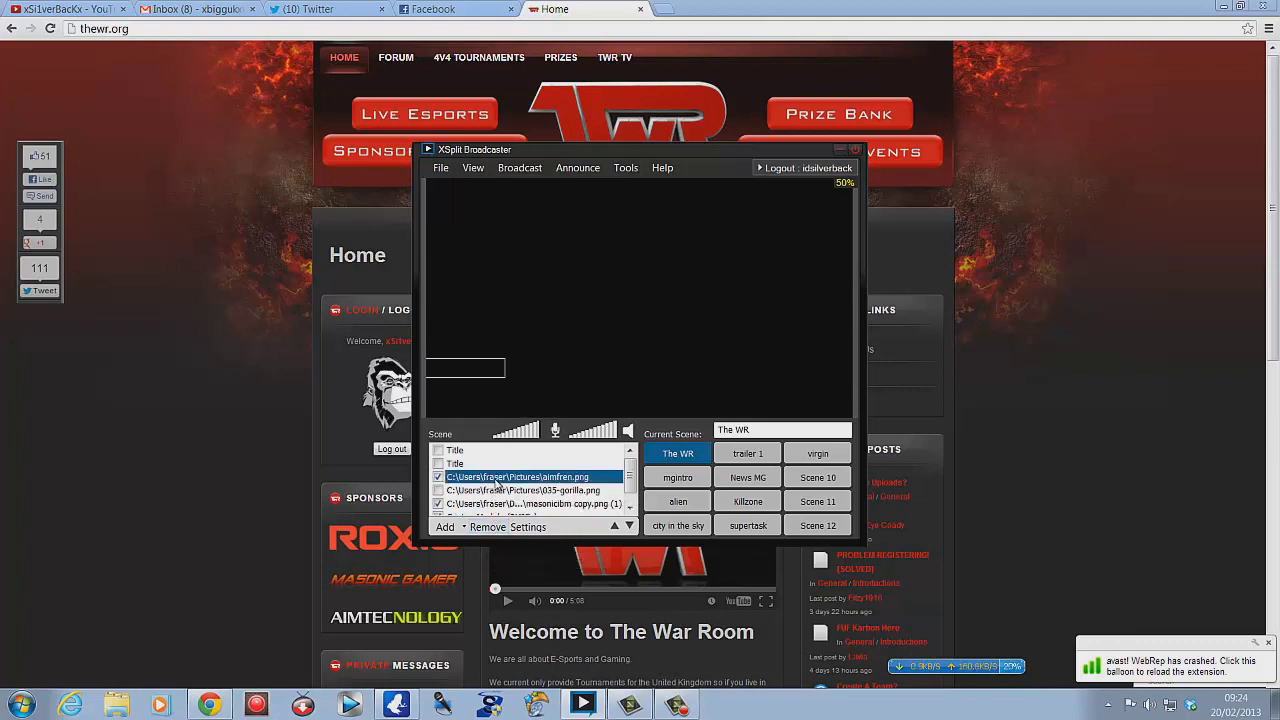
left_click(490, 527)
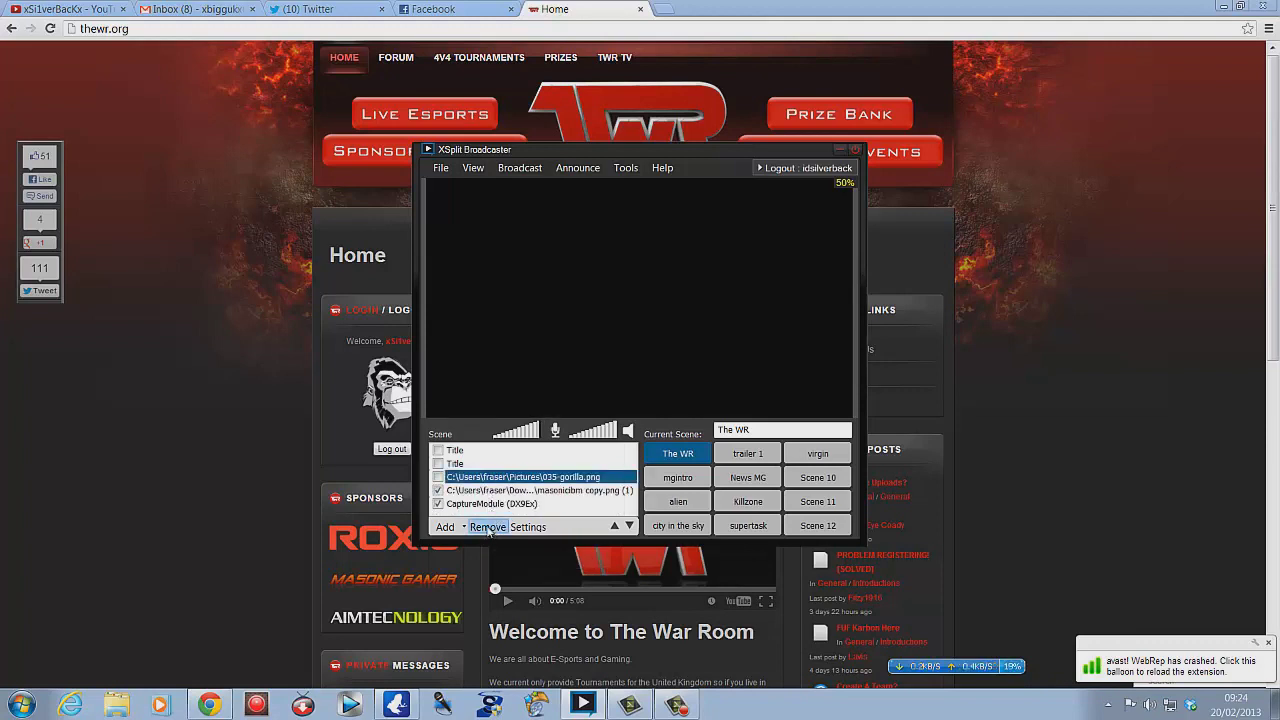
left_click(488, 527)
left_click(494, 478)
left_click(488, 527)
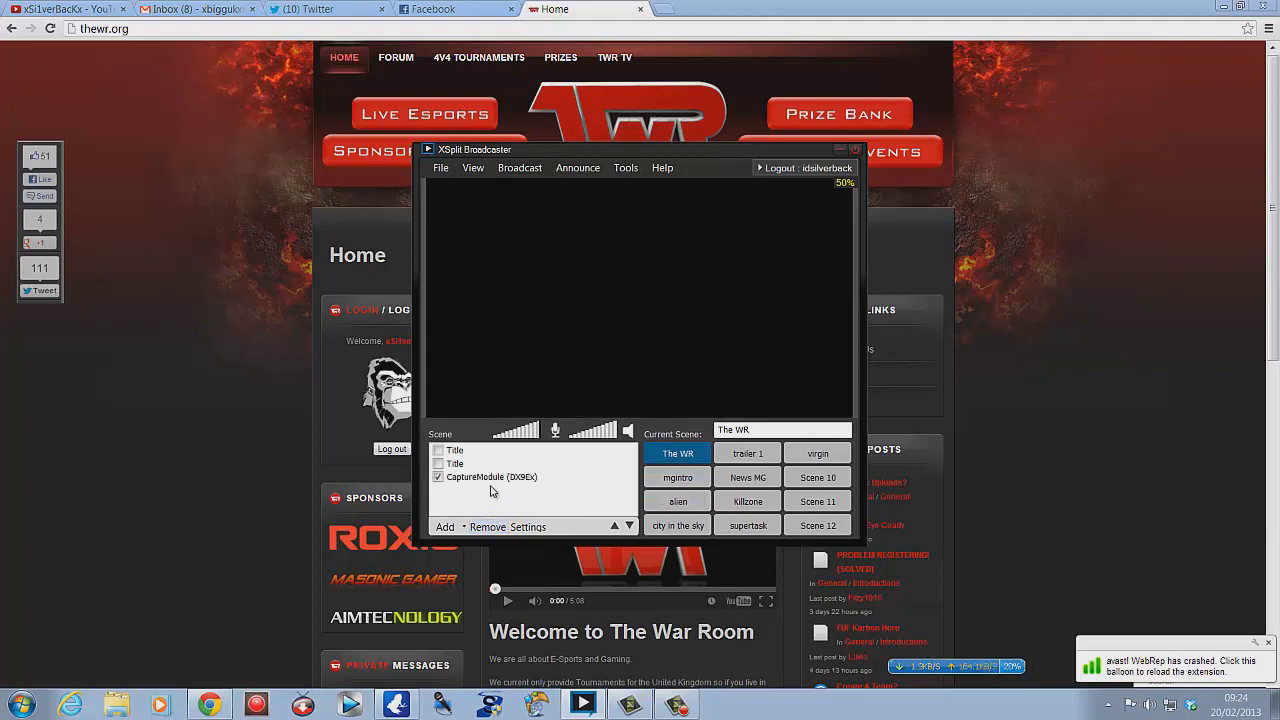
left_click(494, 478)
left_click(488, 527)
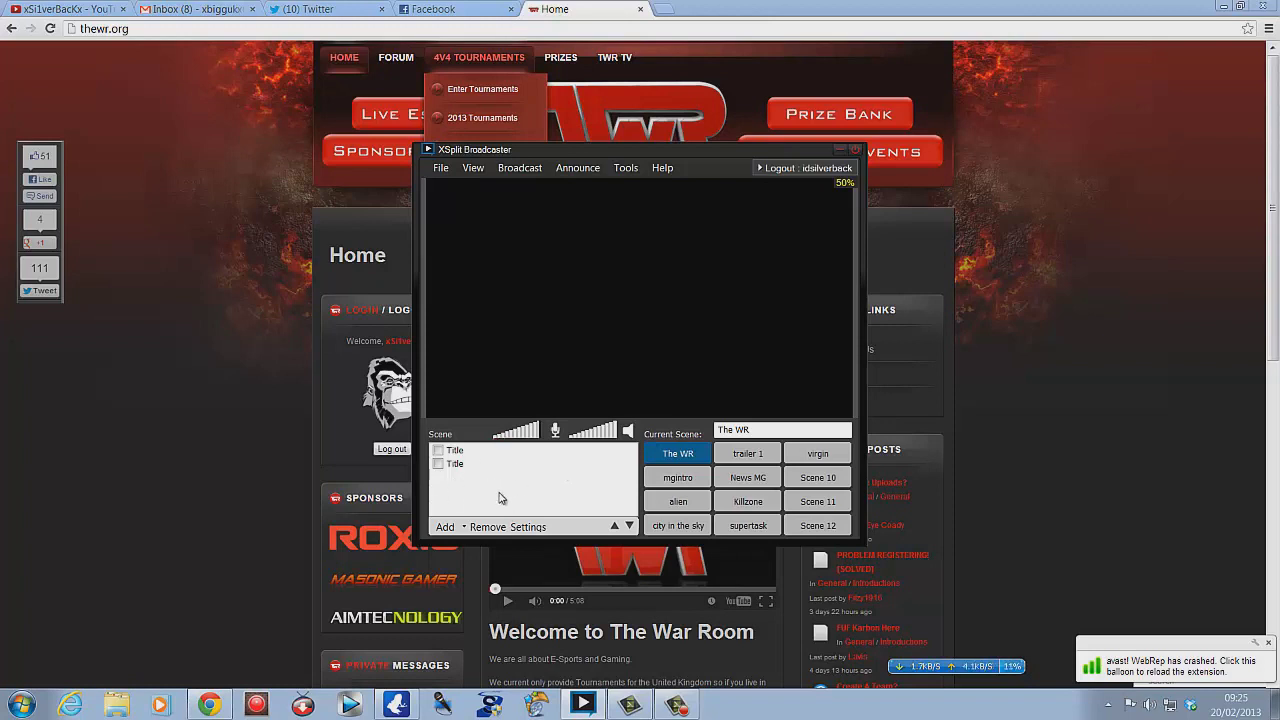
left_click(466, 526)
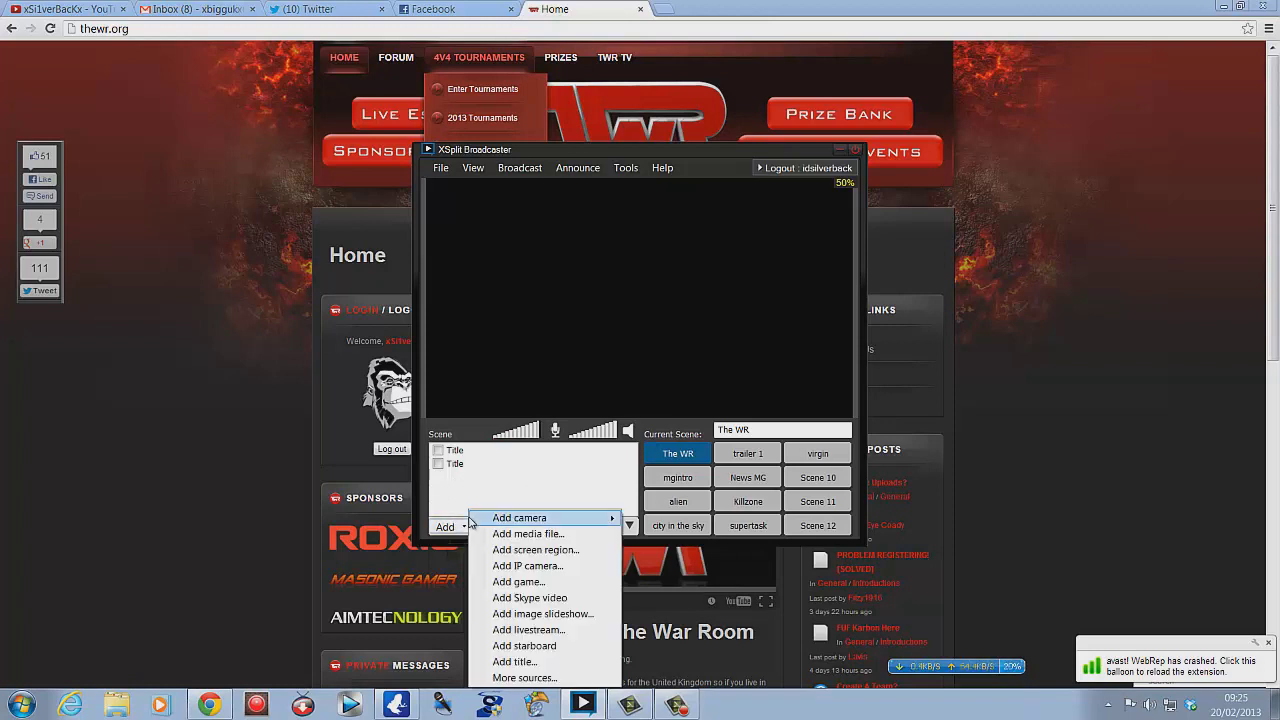
left_click(474, 490)
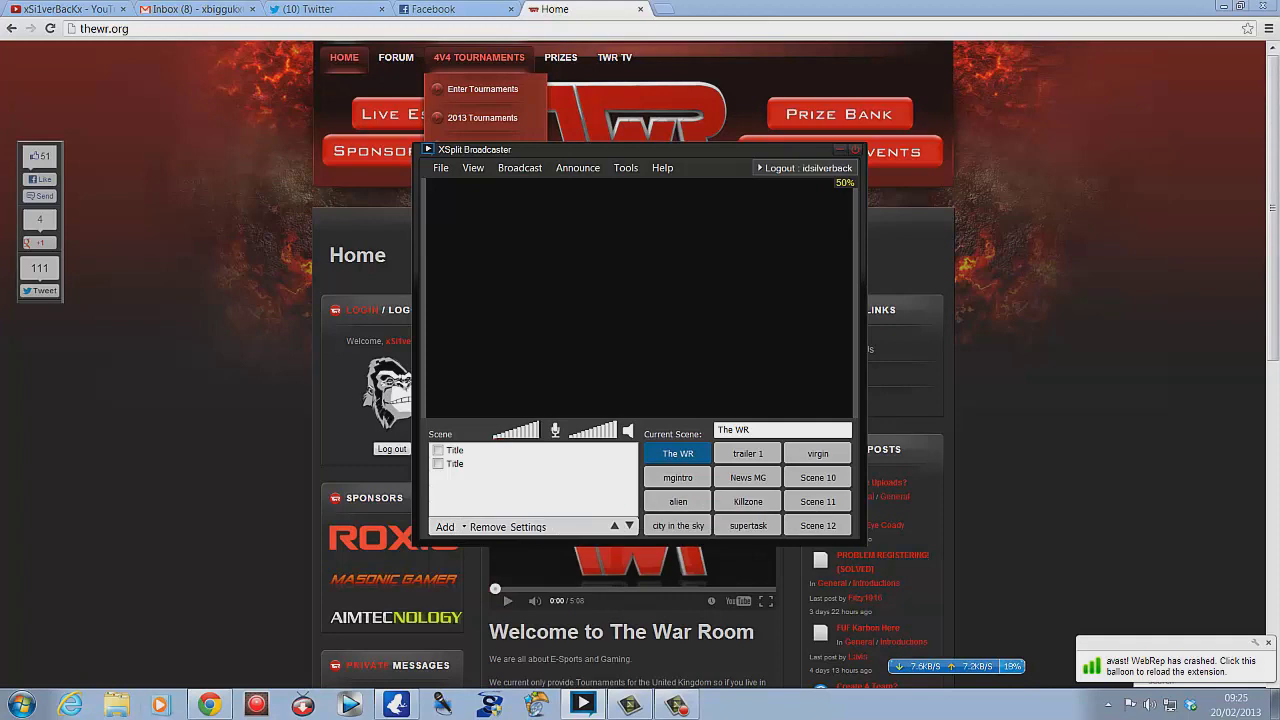
Open Pictures > Live Setup in Windows Explorer, then return to XSplit Broadcaster
left_click(116, 705)
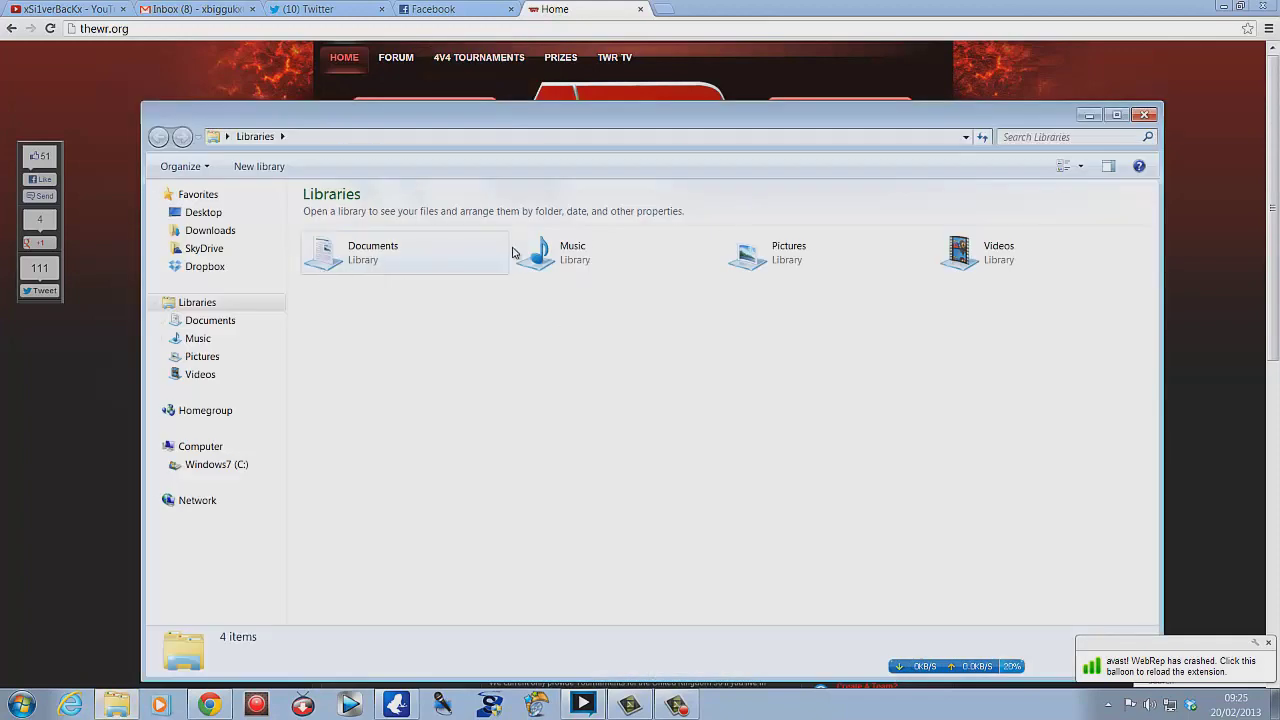
double_click(770, 252)
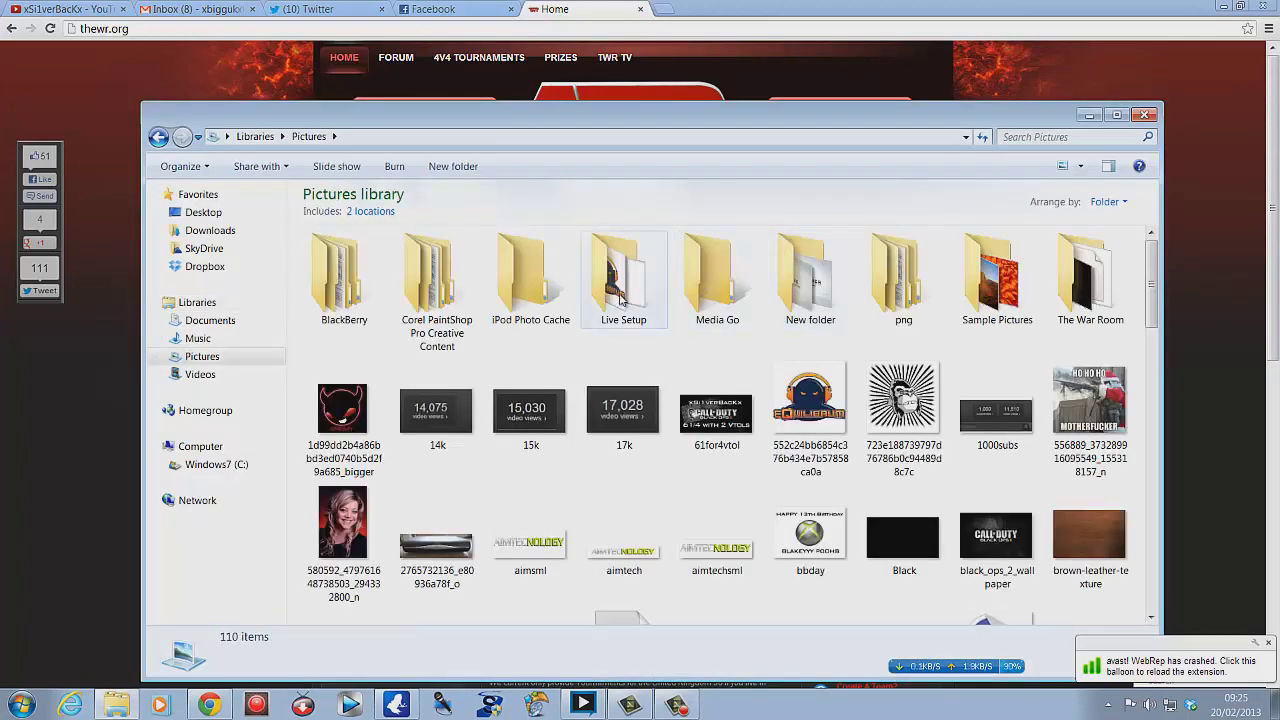
double_click(620, 298)
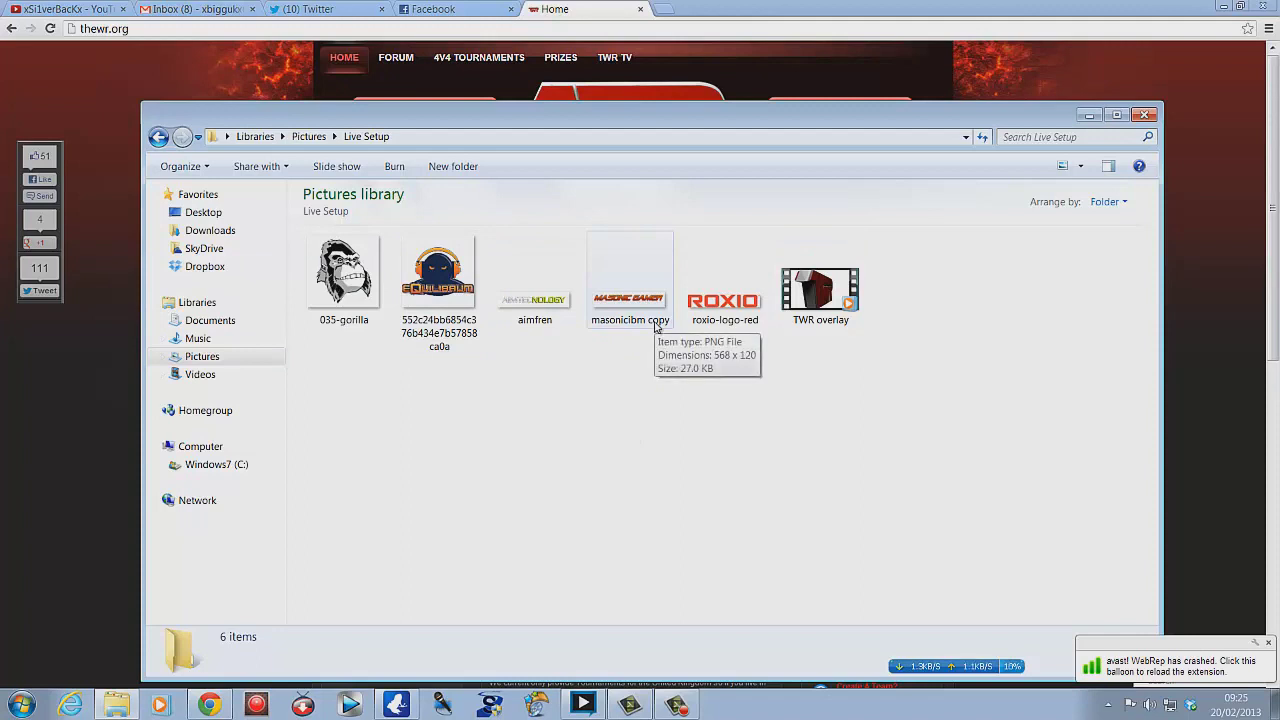
left_click(583, 705)
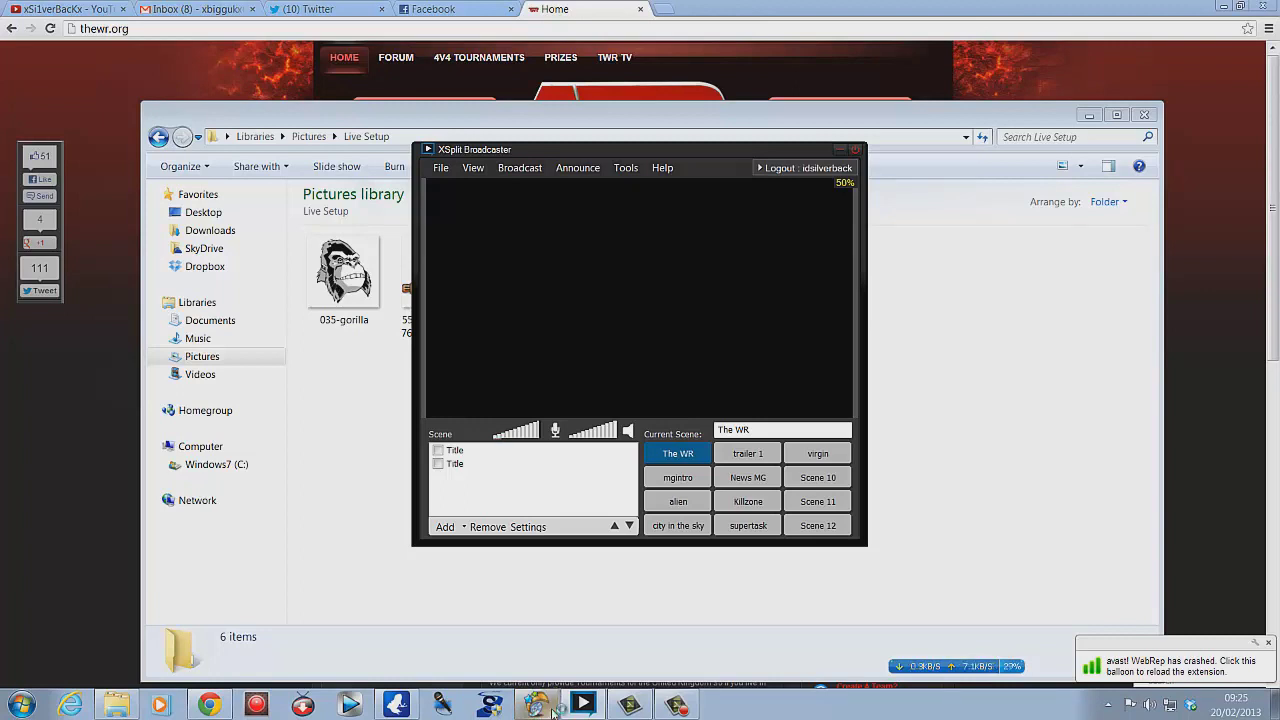
Open ShowBiz's Capture Module with the Black Ops II feed, mute the speakers, and return to XSplit
left_click(553, 713)
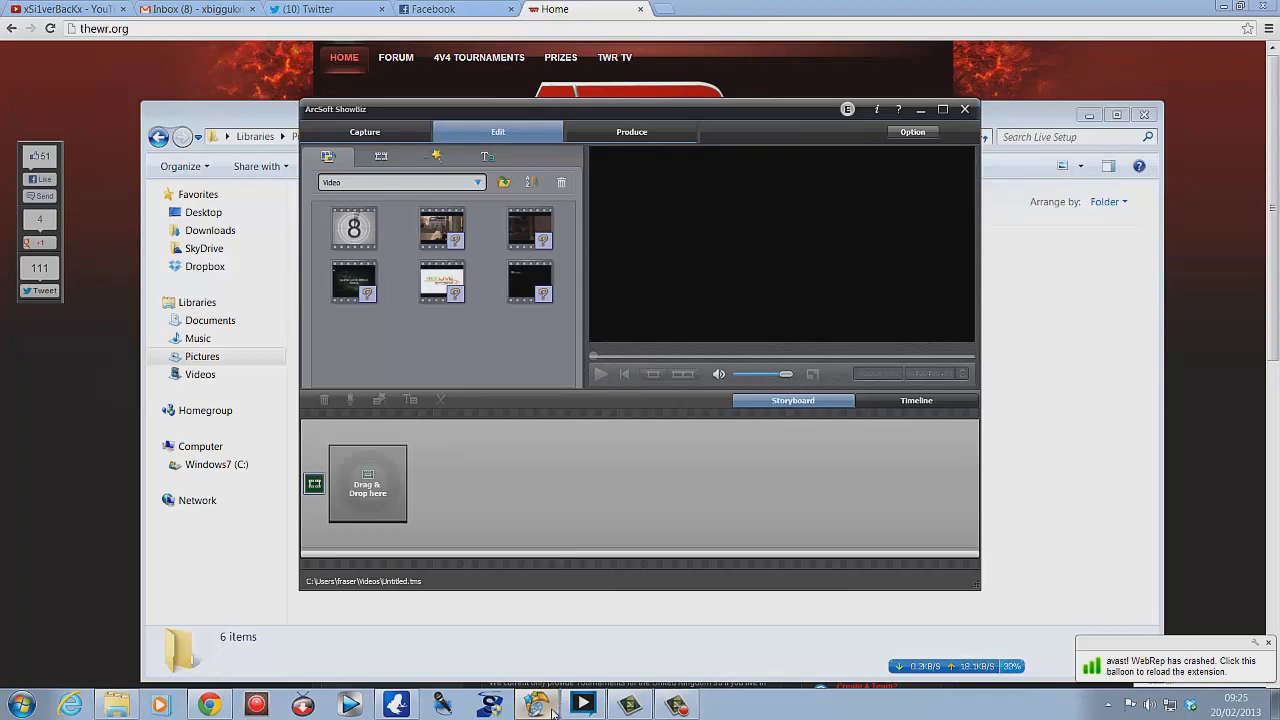
left_click(377, 131)
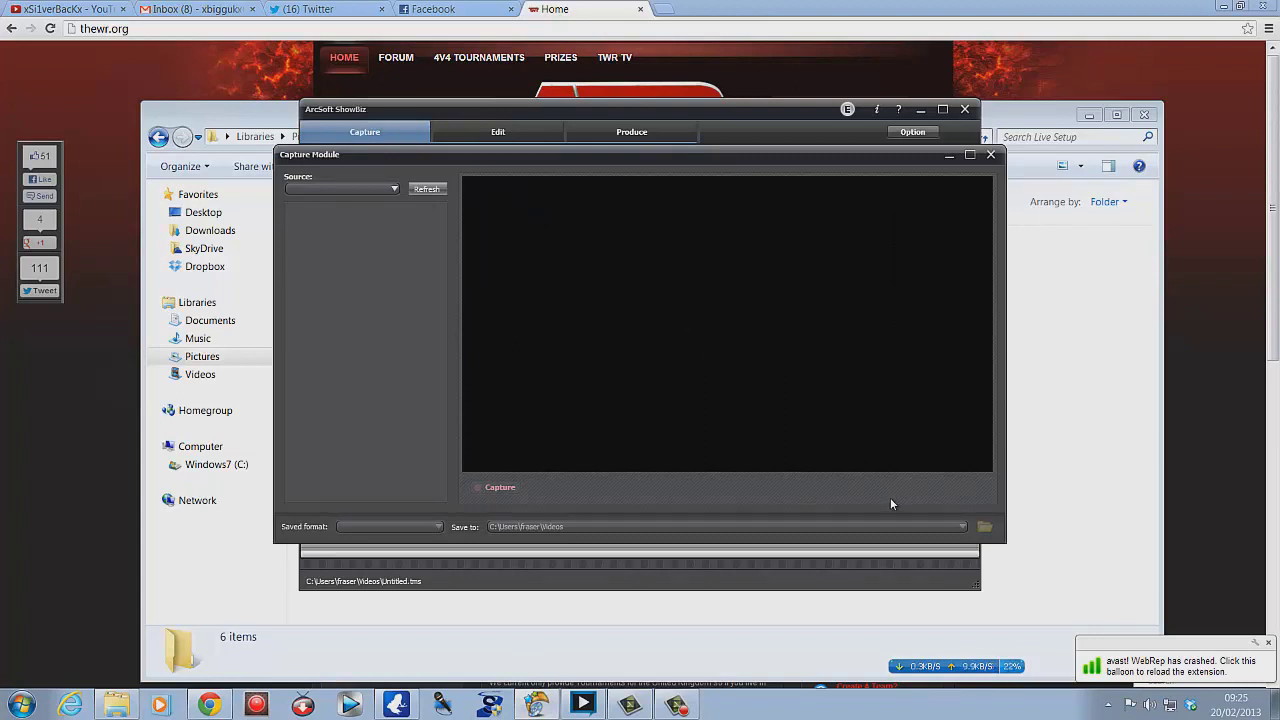
left_click(1150, 706)
left_click(1150, 621)
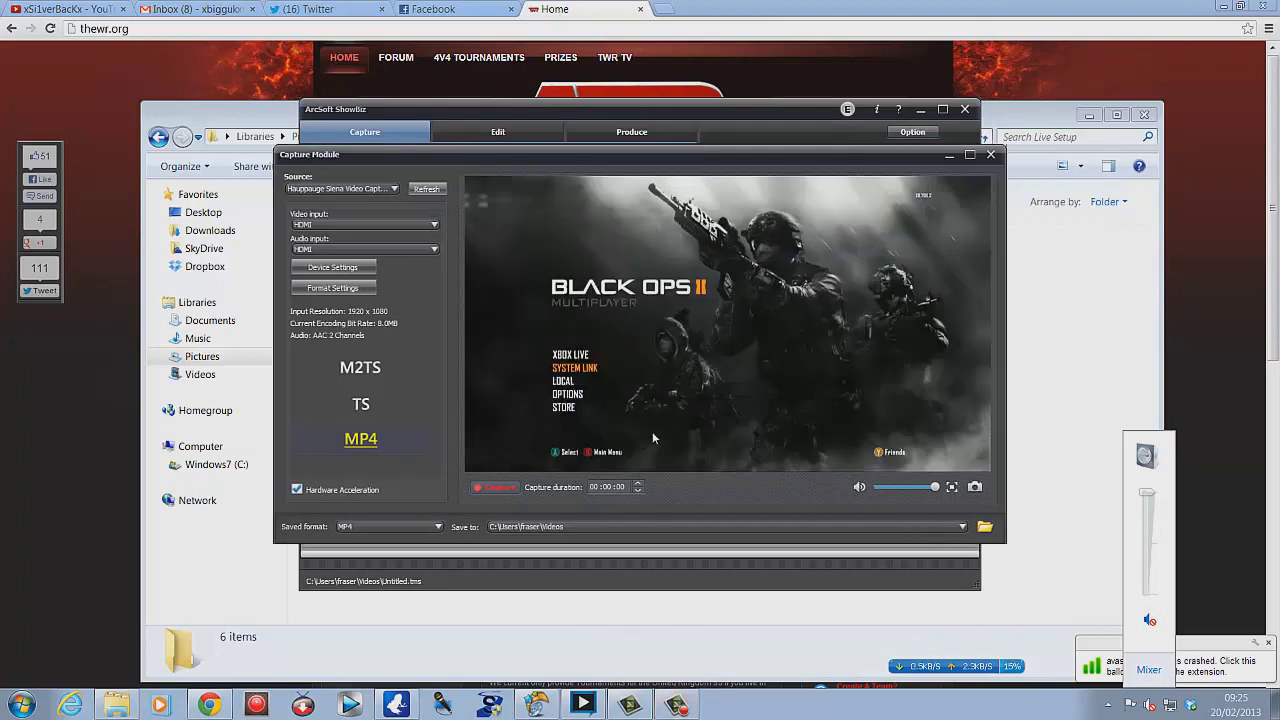
mouse_move(615, 57)
left_click(583, 704)
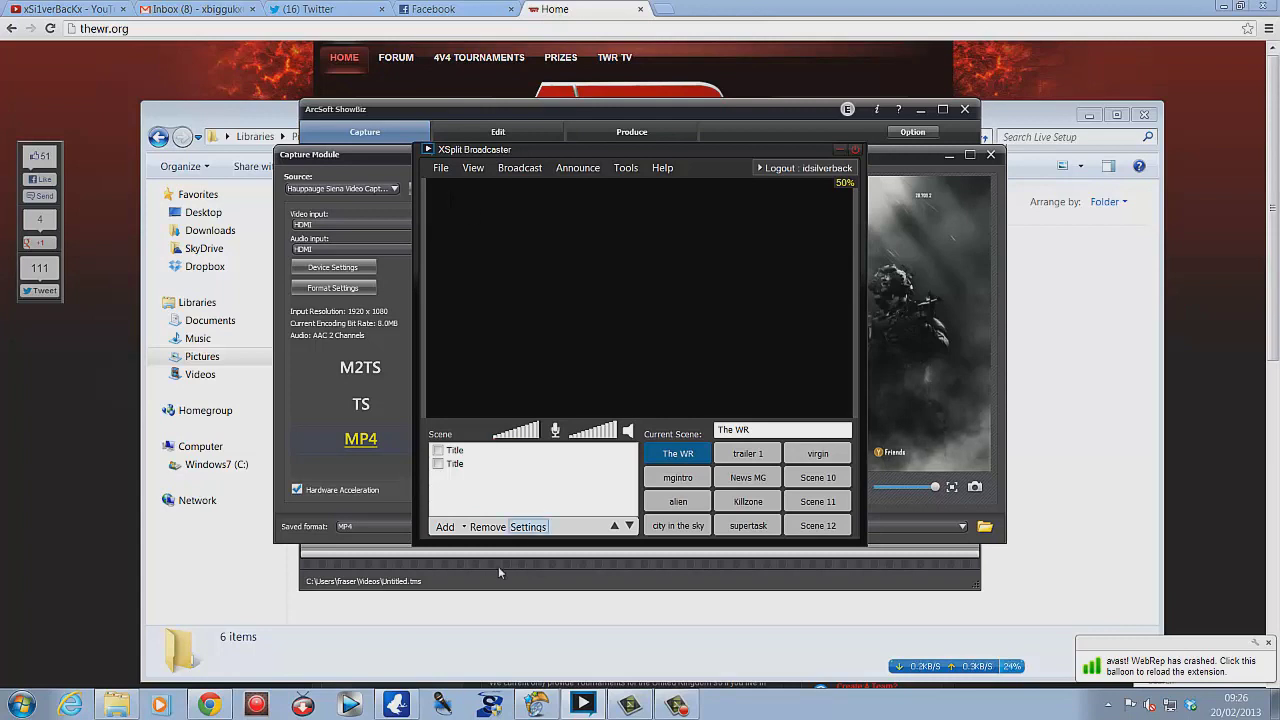
Add the CaptureModule (DX9Ex) Black Ops game source and stretch it to fill the preview
left_click(446, 527)
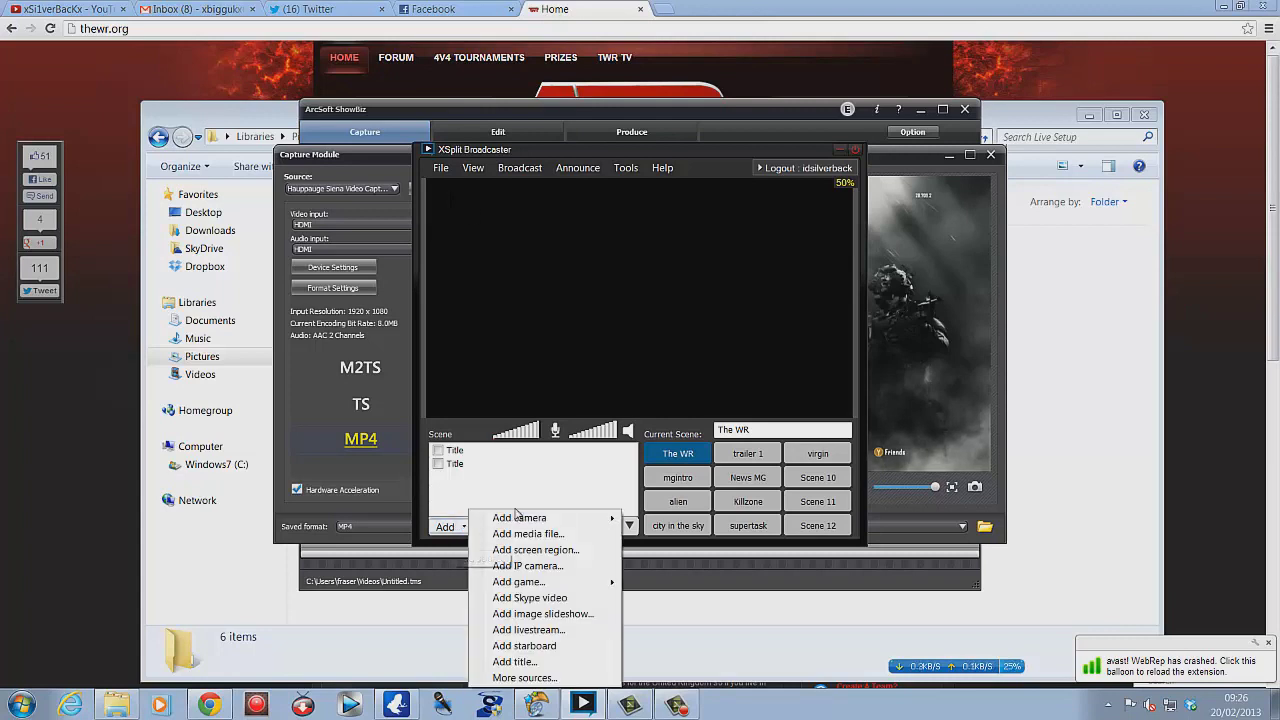
mouse_move(530, 522)
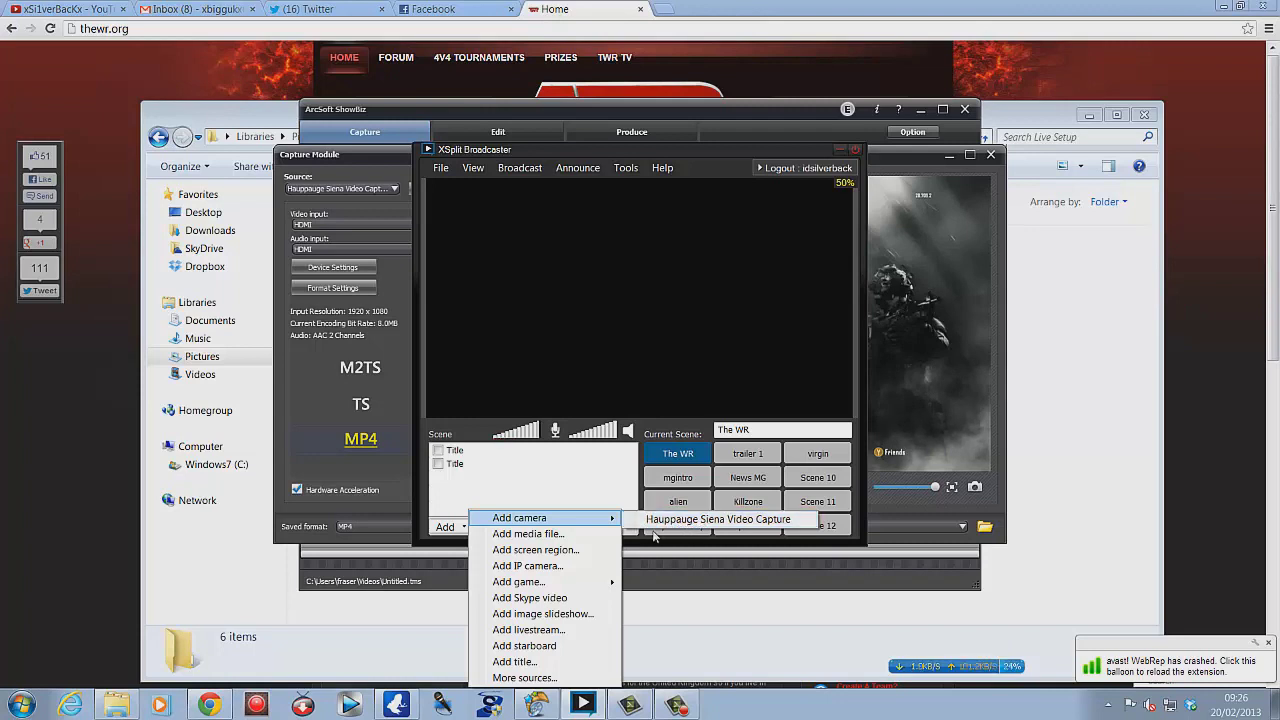
left_click(697, 520)
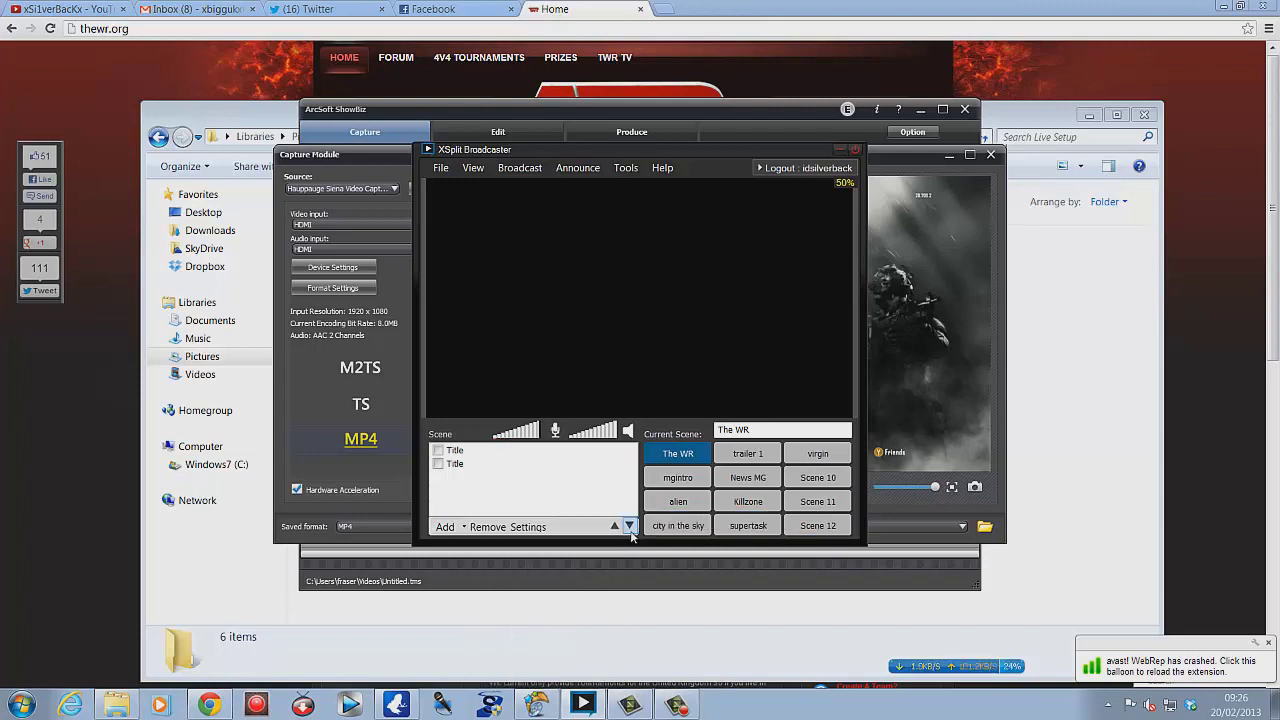
left_click(446, 527)
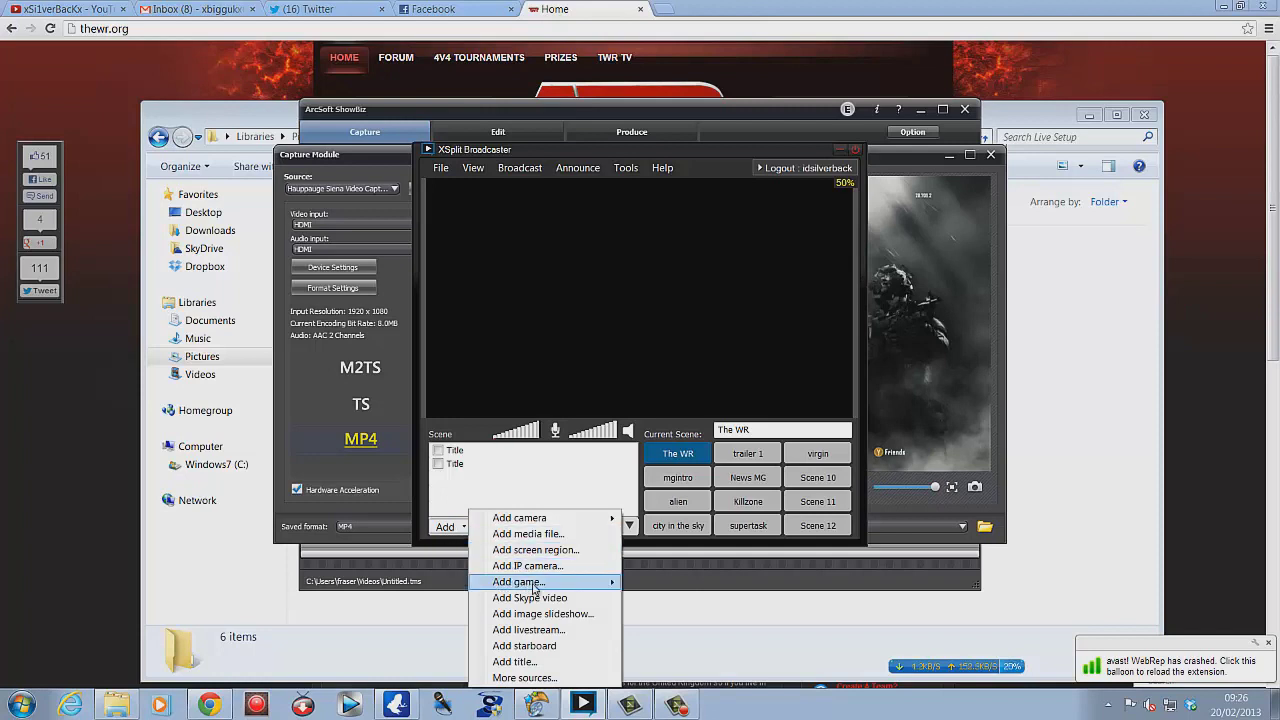
mouse_move(540, 584)
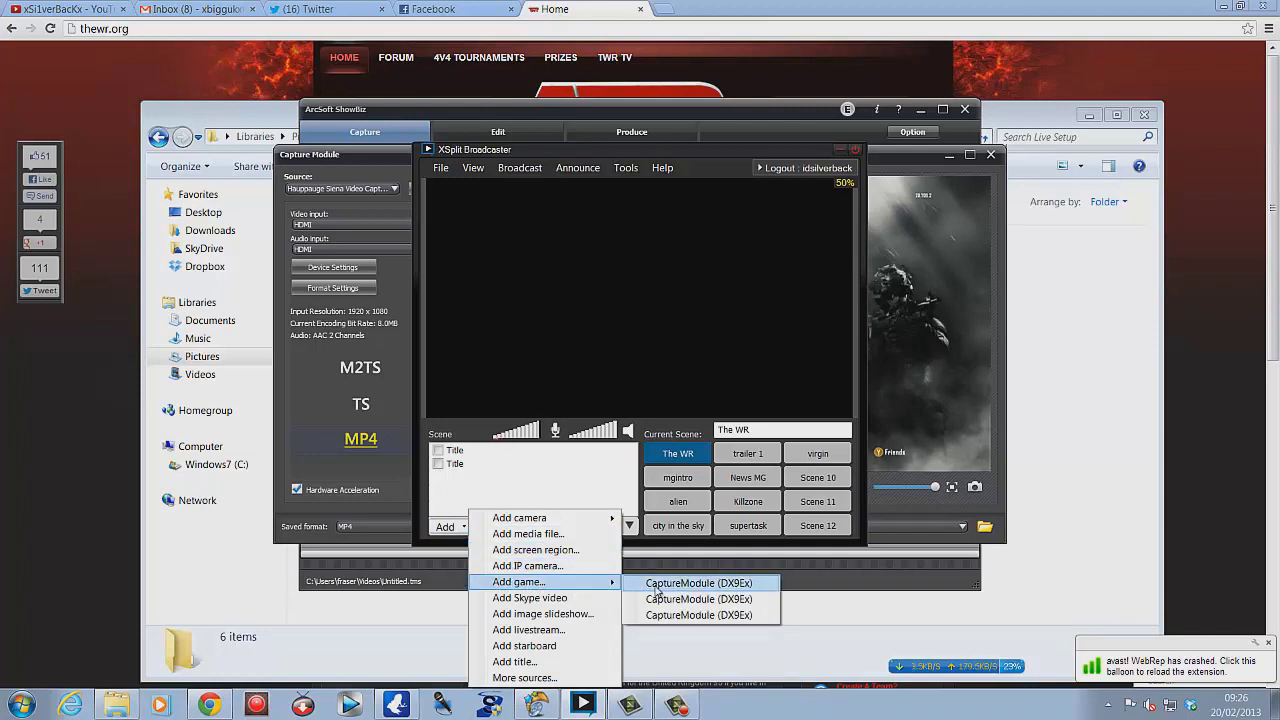
left_click(698, 583)
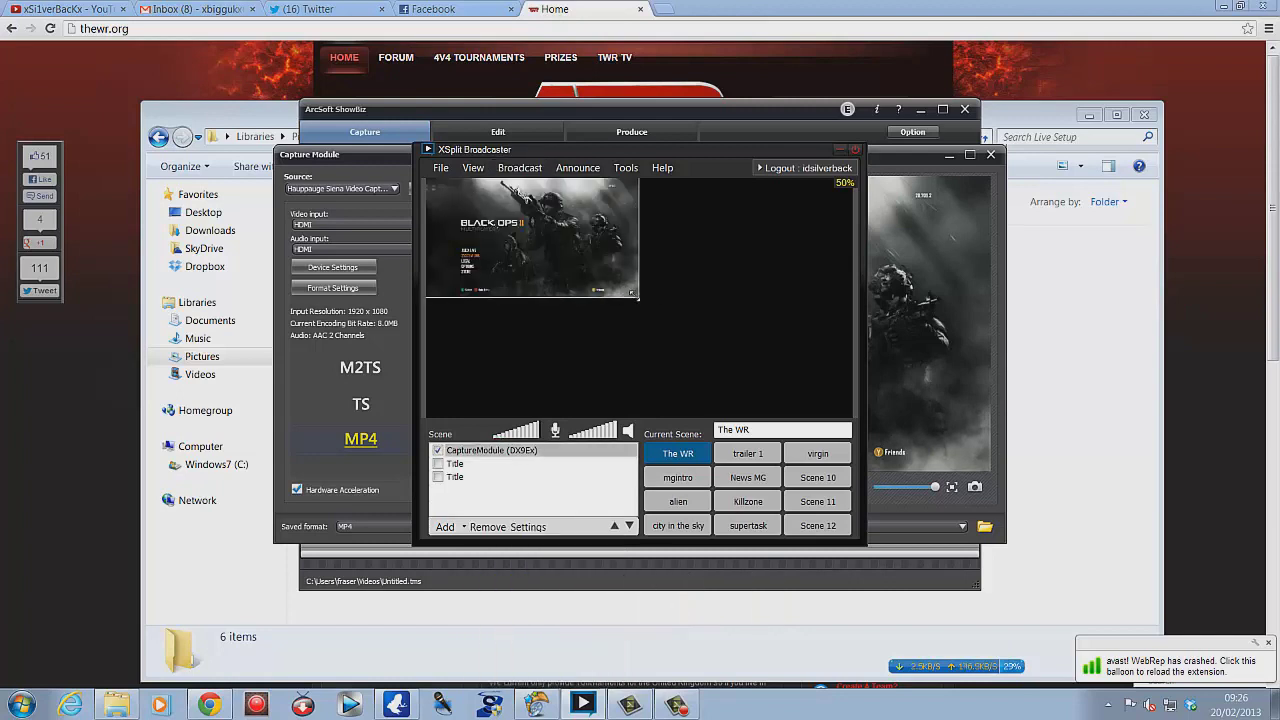
left_click_drag(636, 296, 866, 426)
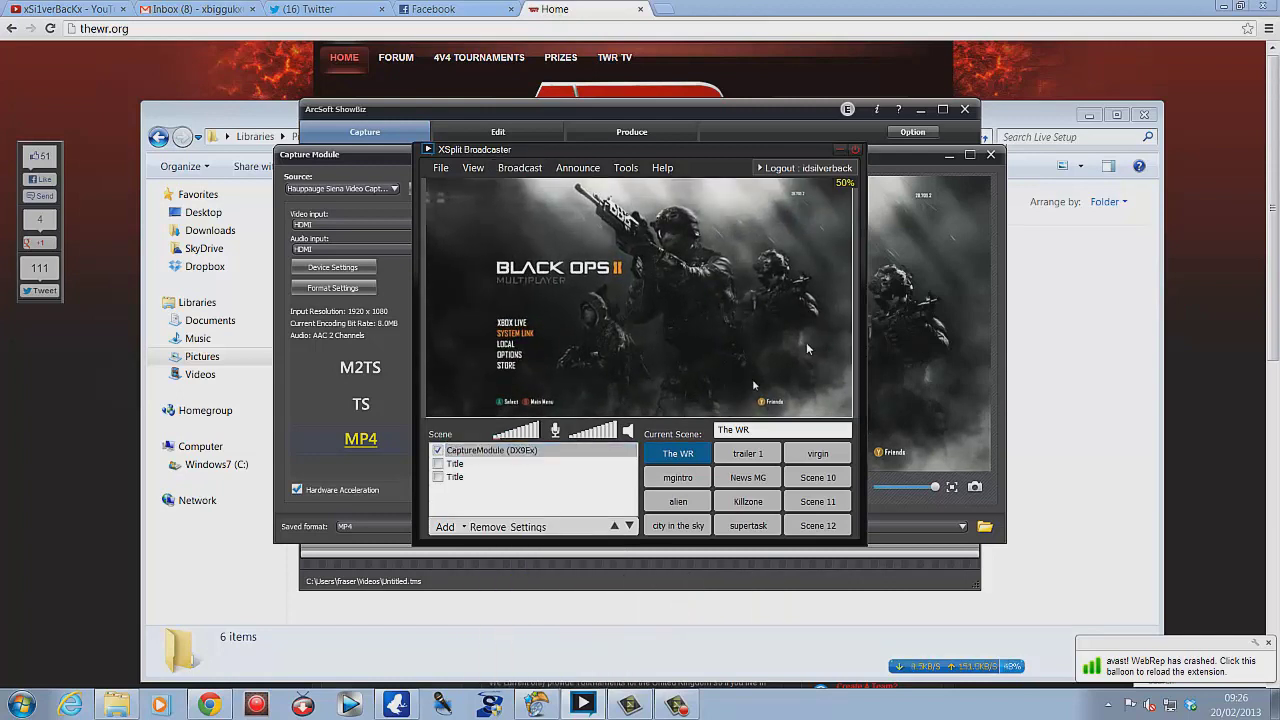
Turn on Show mouse in the game capture source's settings
left_click(704, 328)
double_click(483, 455)
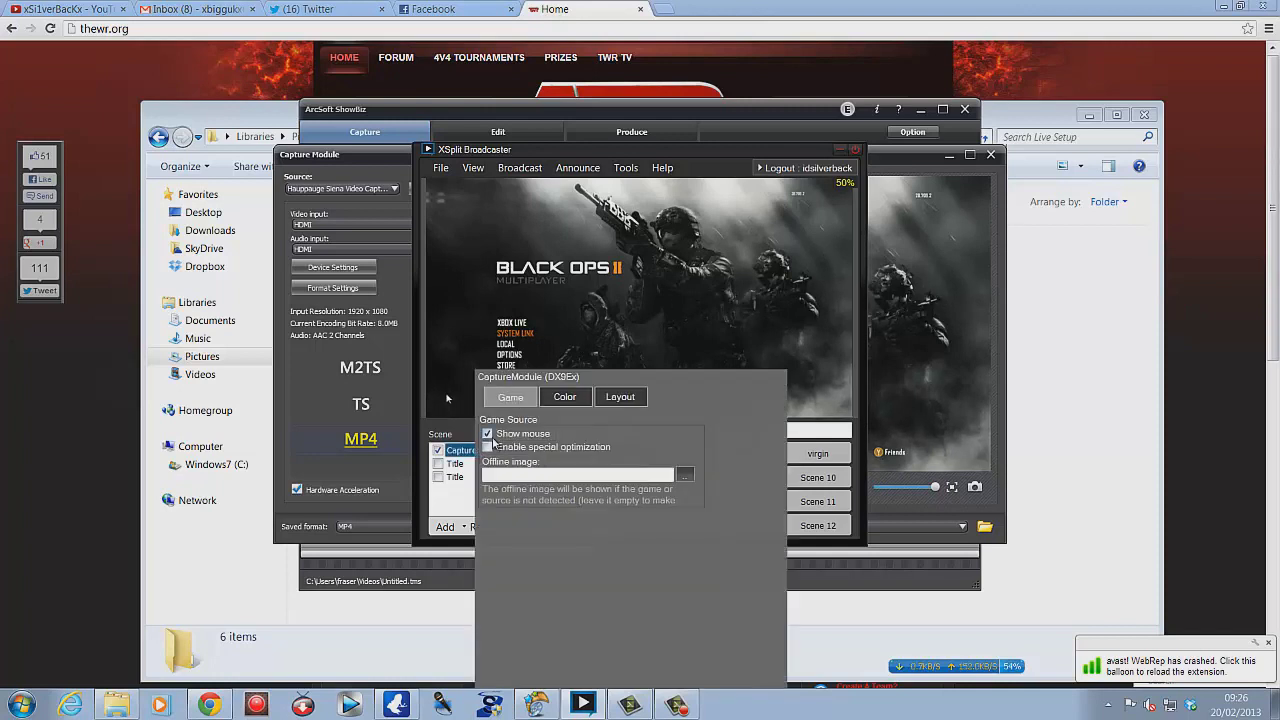
left_click(488, 434)
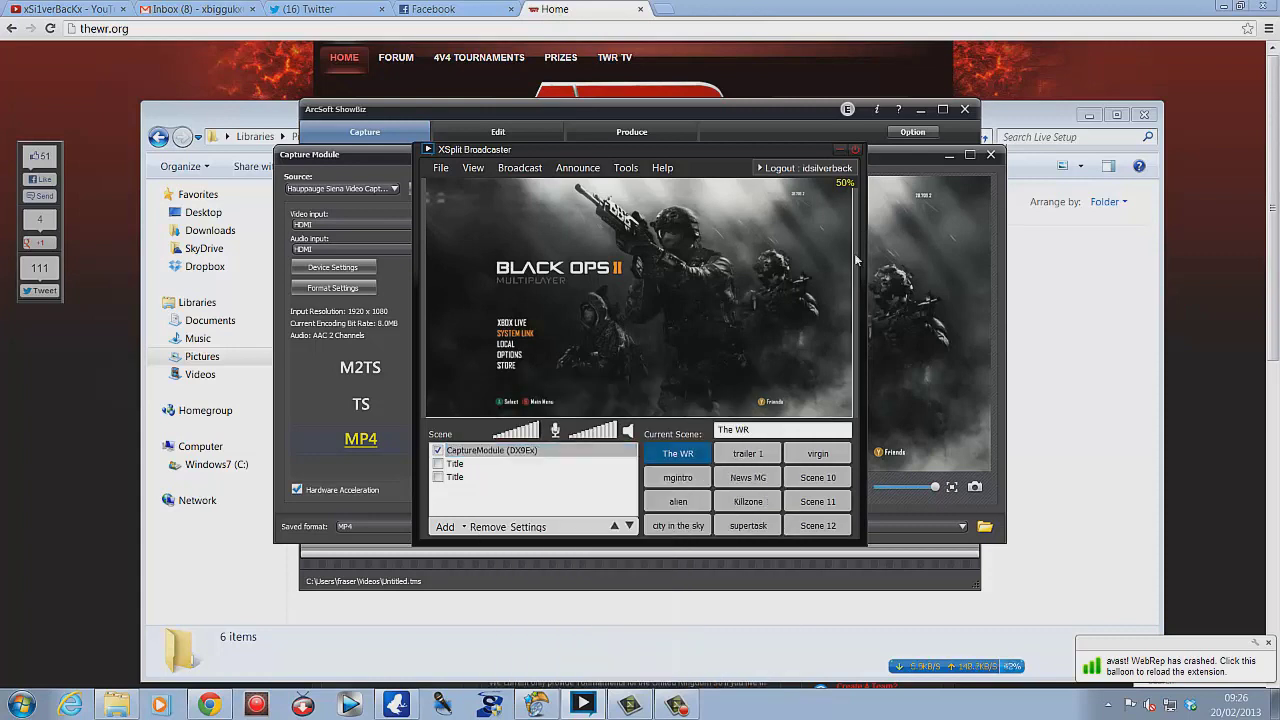
Add TWR overlay.avi from Pictures > Live Setup as a small top-right logo
left_click(738, 297)
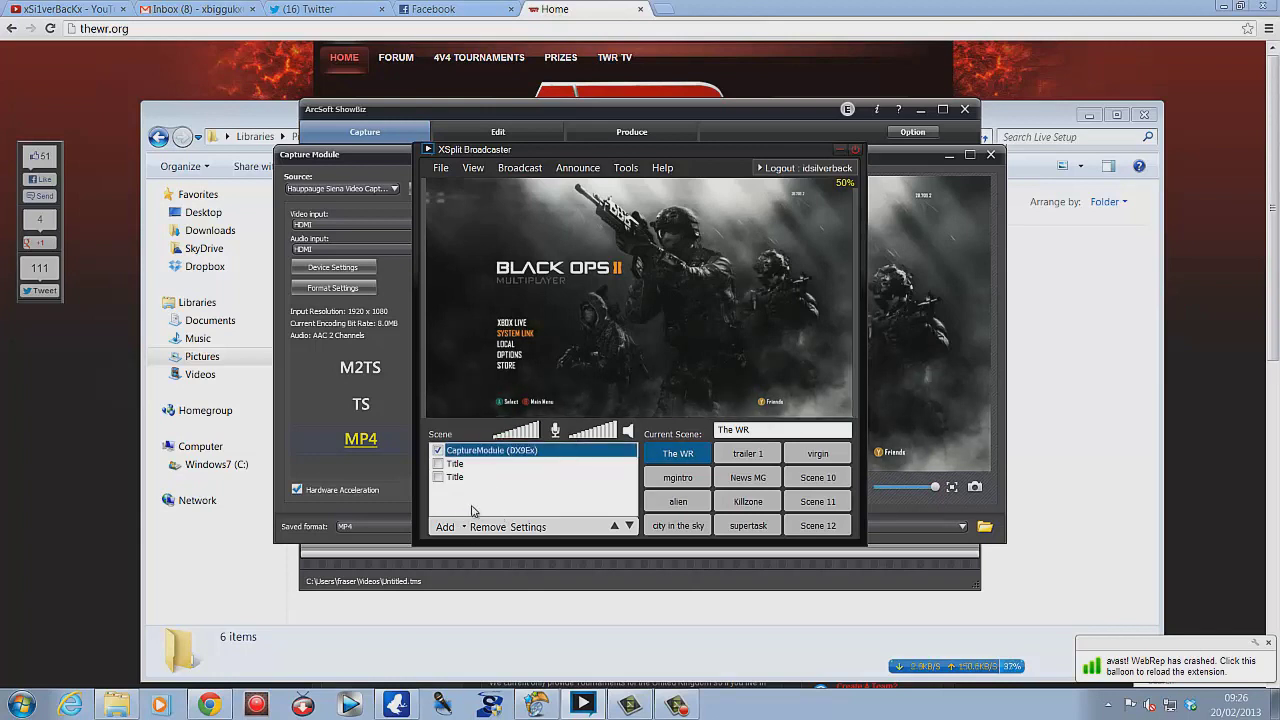
left_click(446, 527)
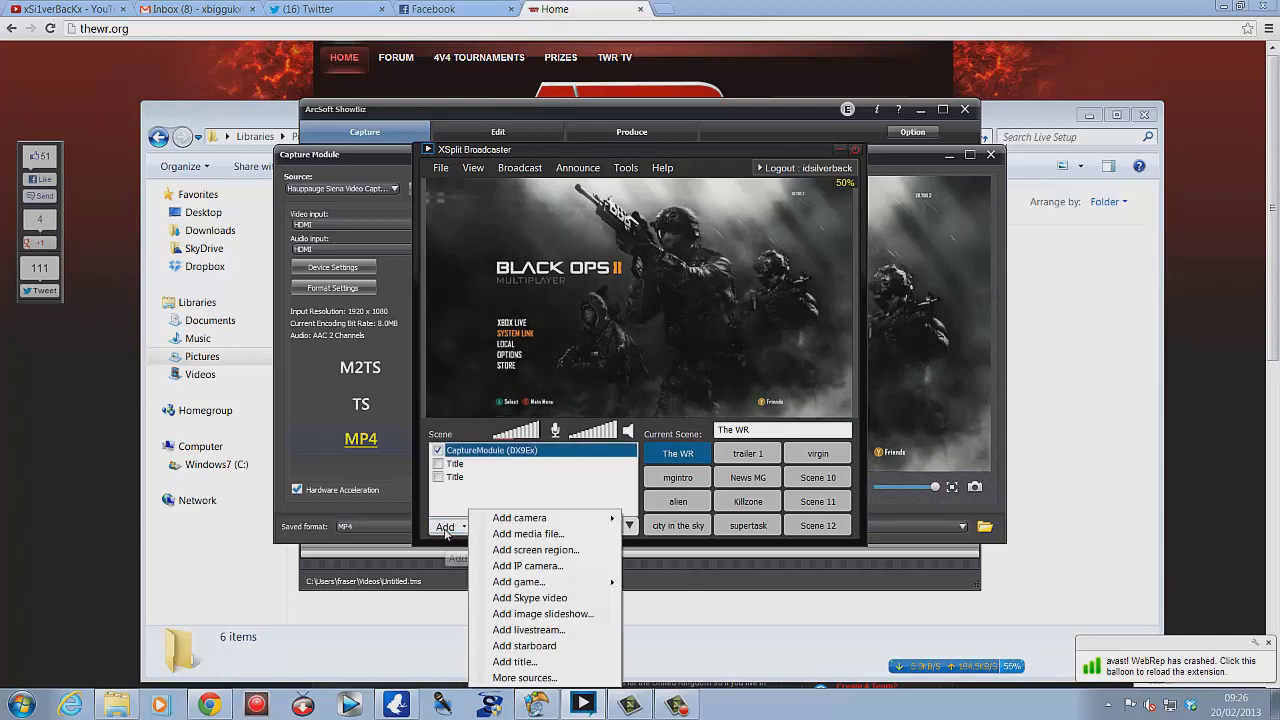
left_click(508, 534)
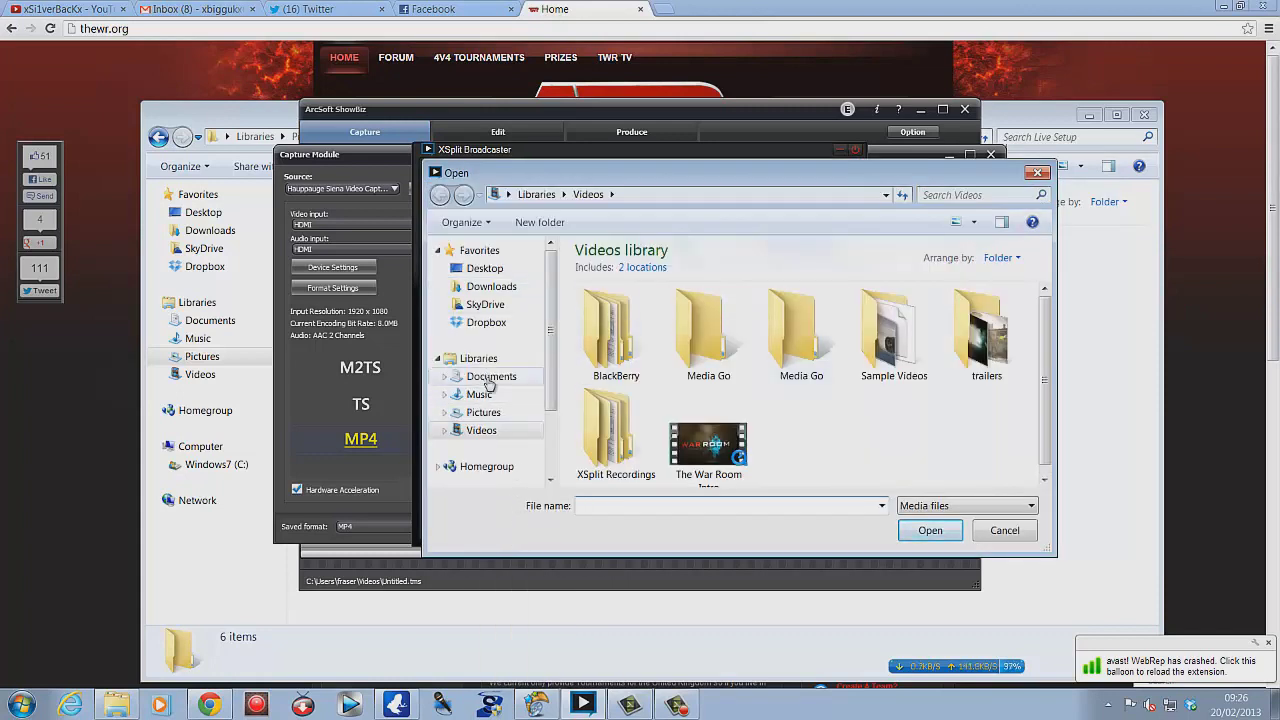
left_click(483, 414)
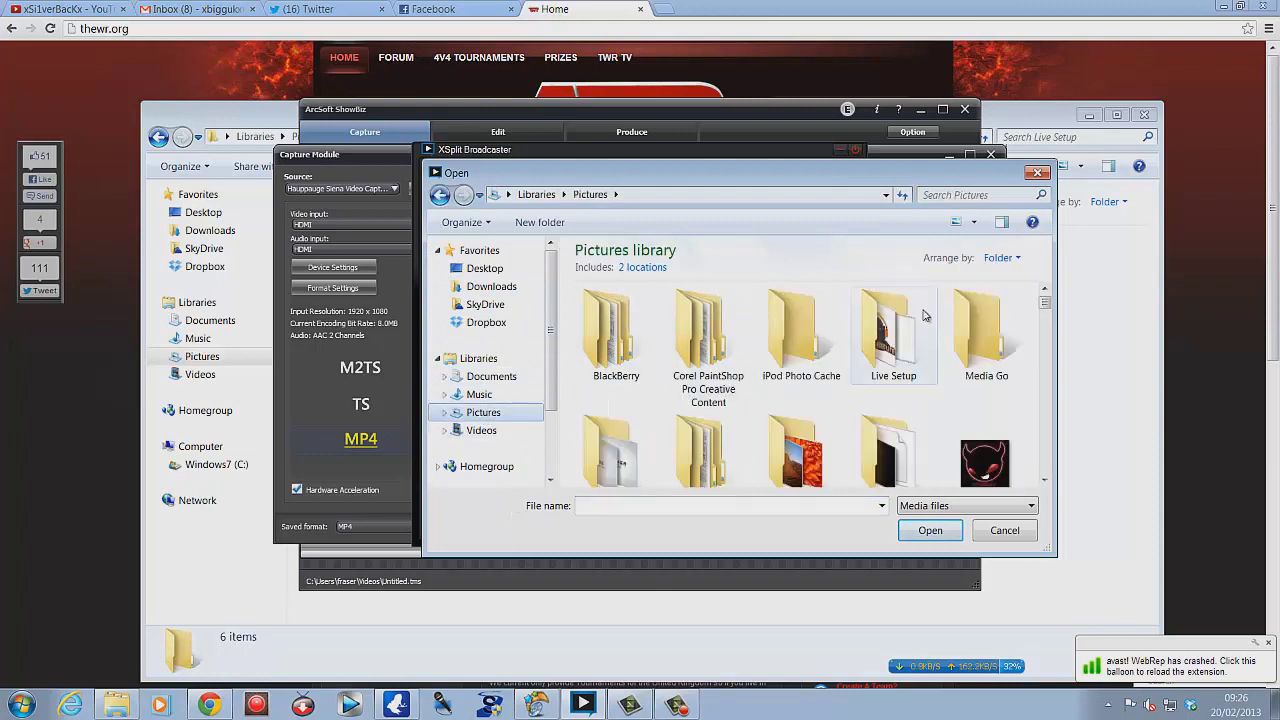
double_click(896, 344)
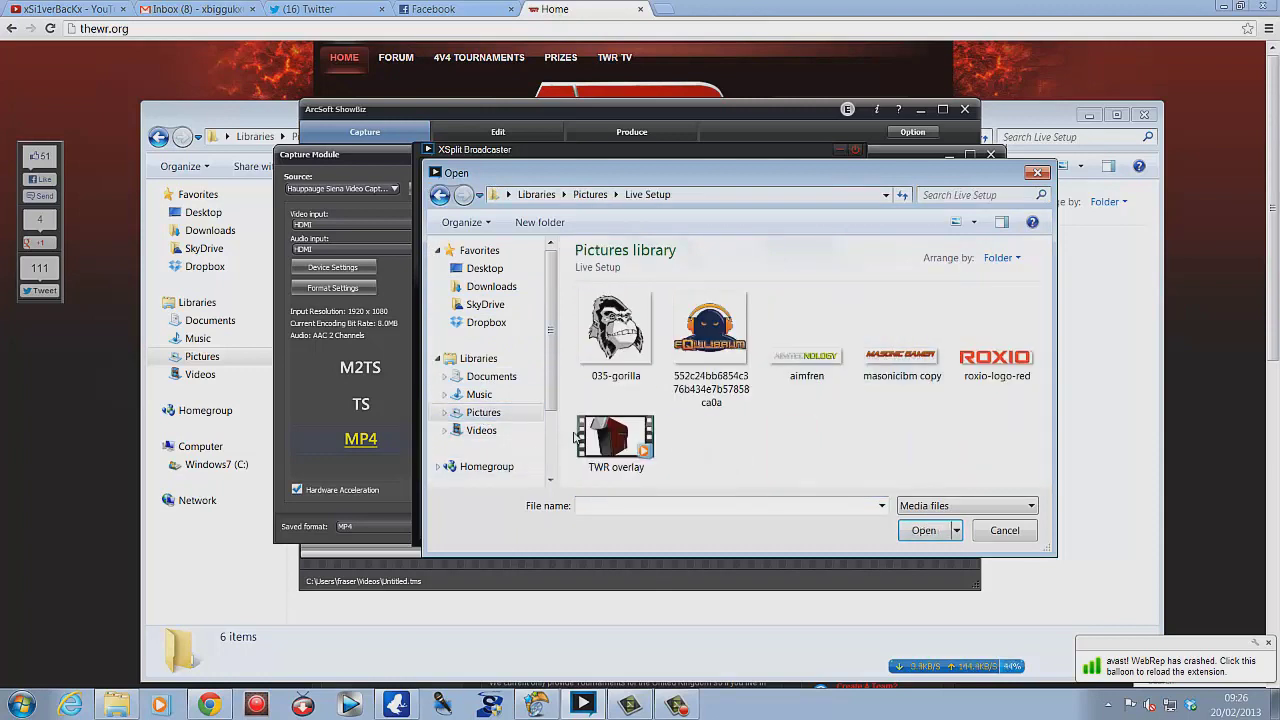
double_click(612, 436)
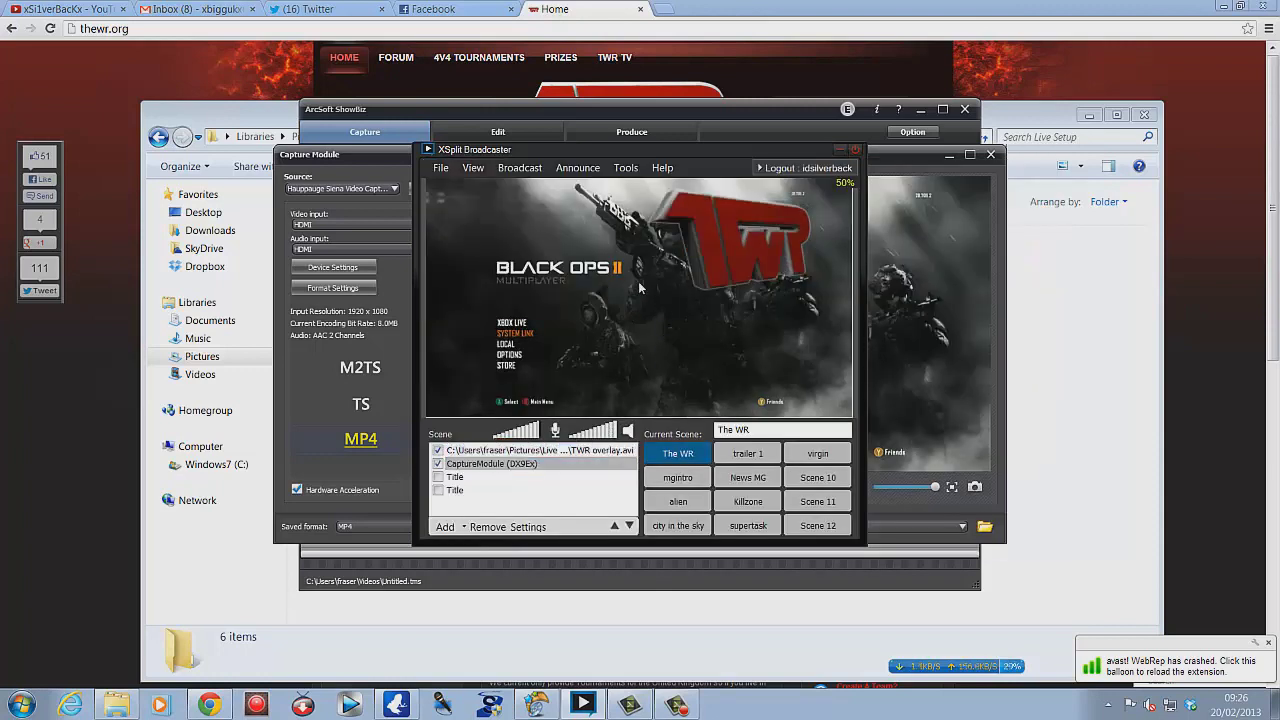
left_click_drag(638, 297, 790, 222)
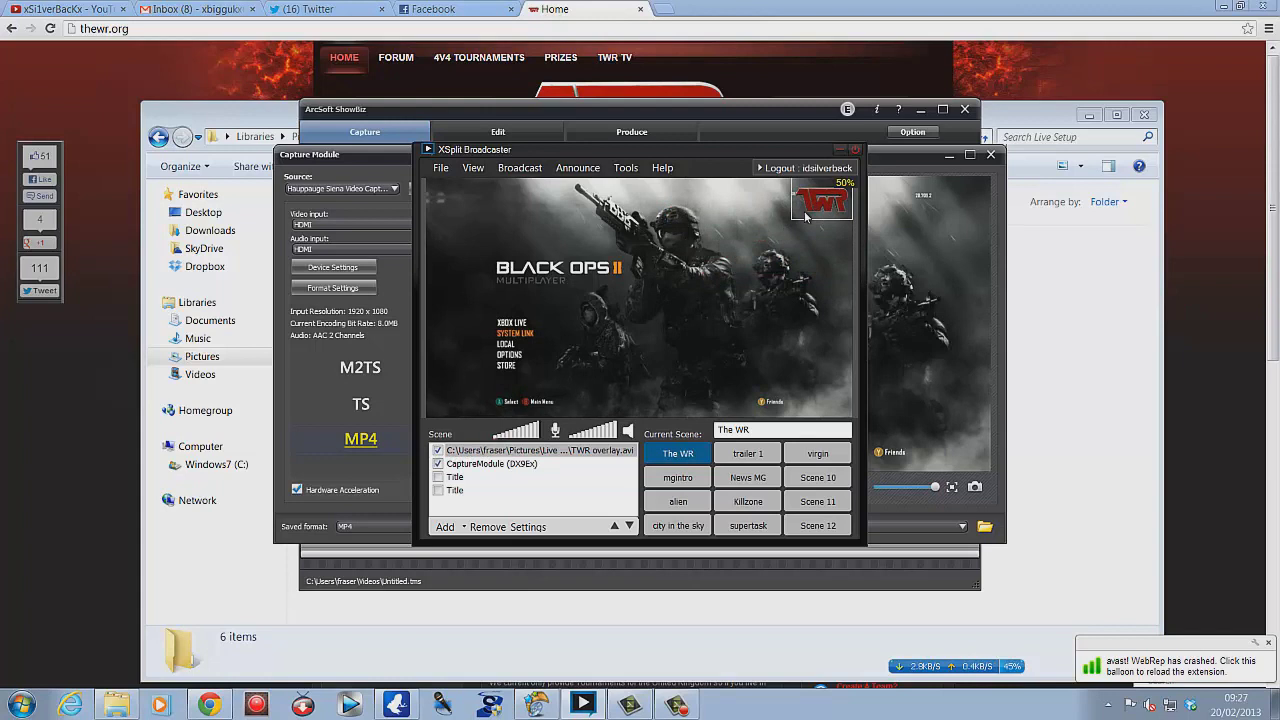
Set the TWR overlay's When finish property to Loop
left_click(615, 368)
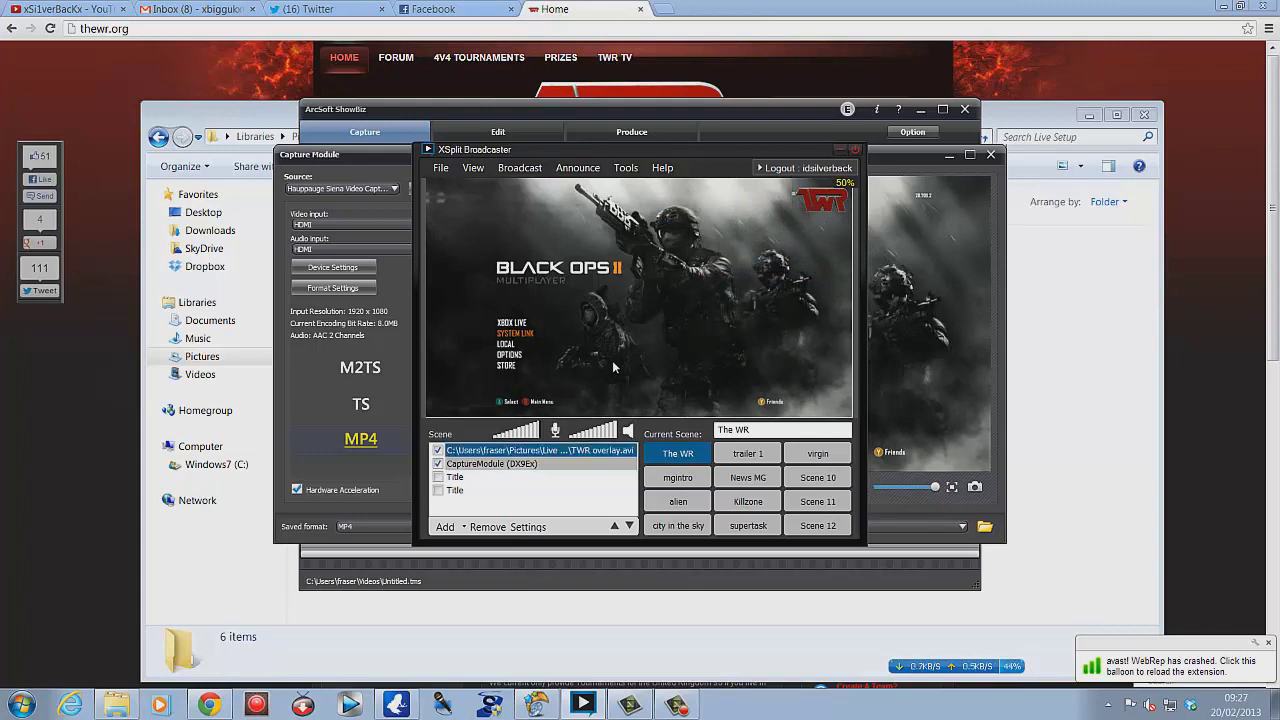
left_click(491, 453)
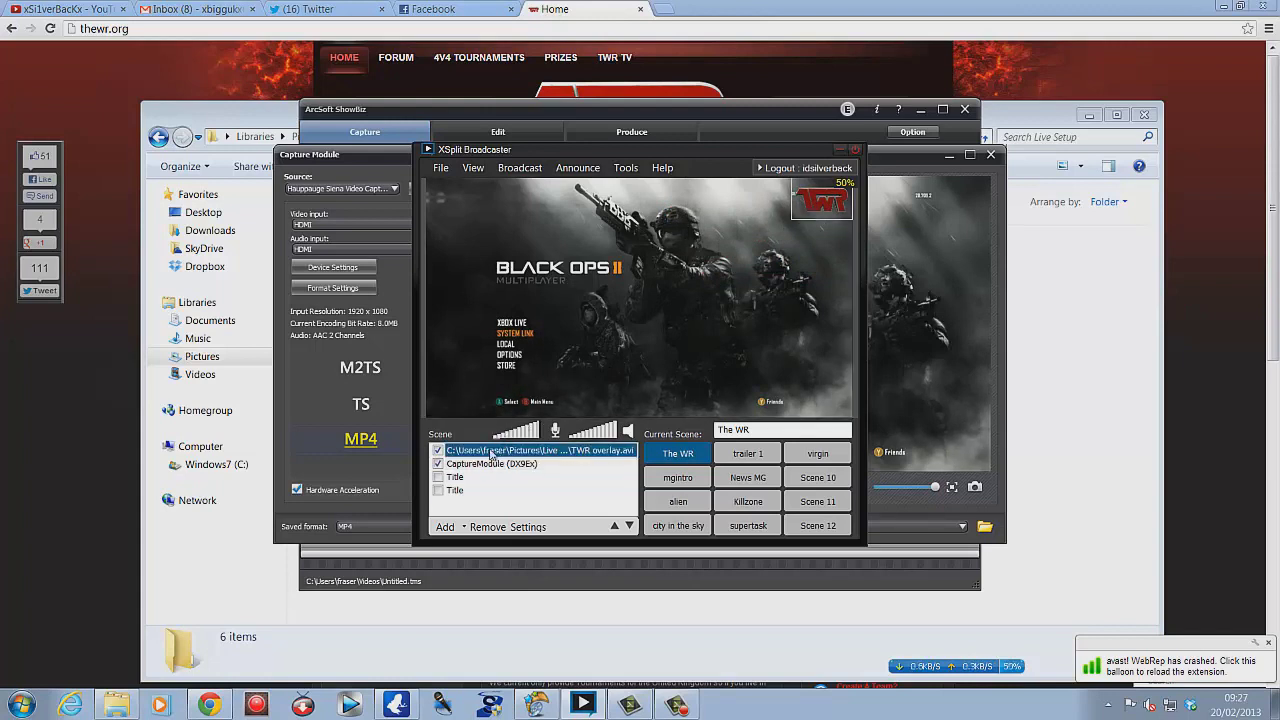
right_click(491, 453)
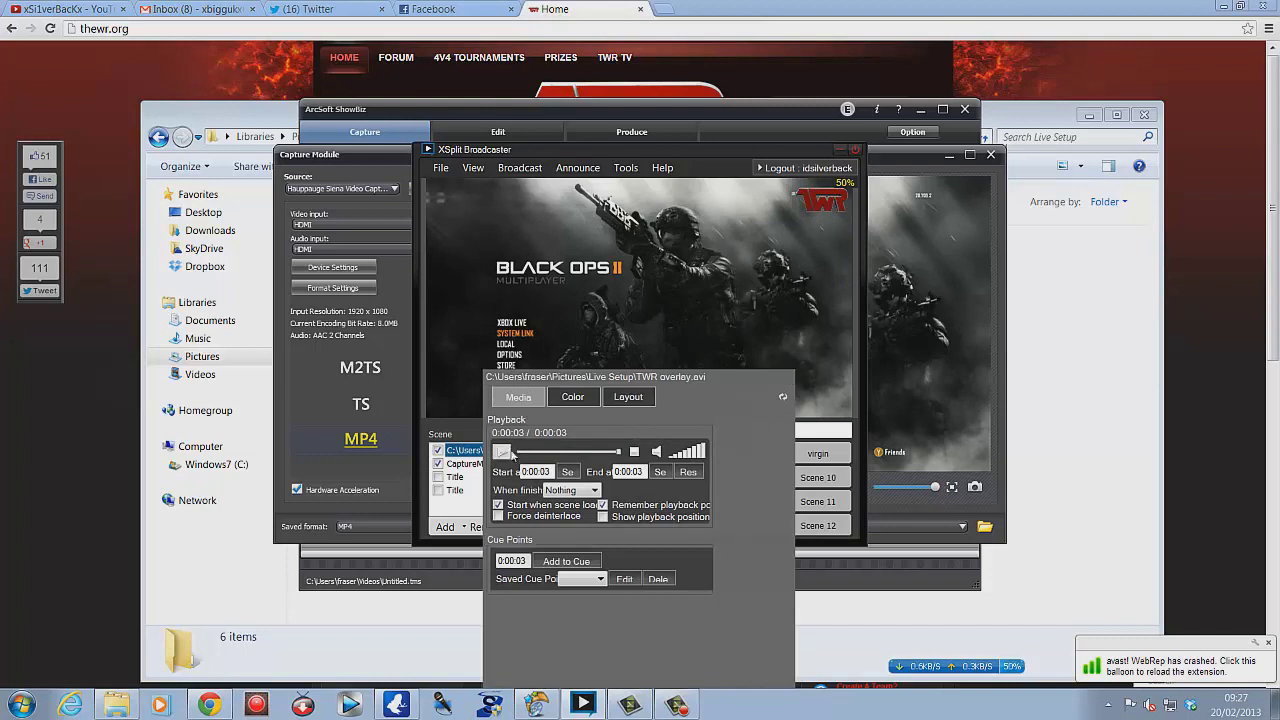
left_click(592, 490)
left_click(562, 525)
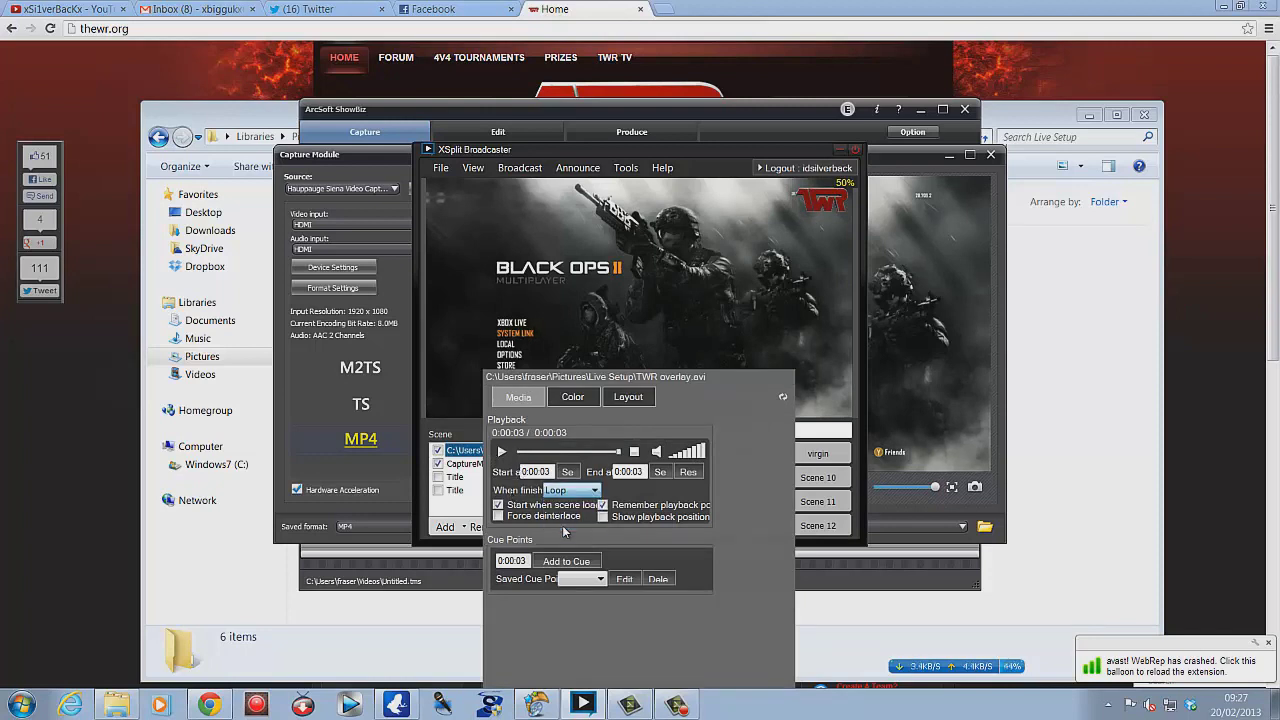
left_click(684, 297)
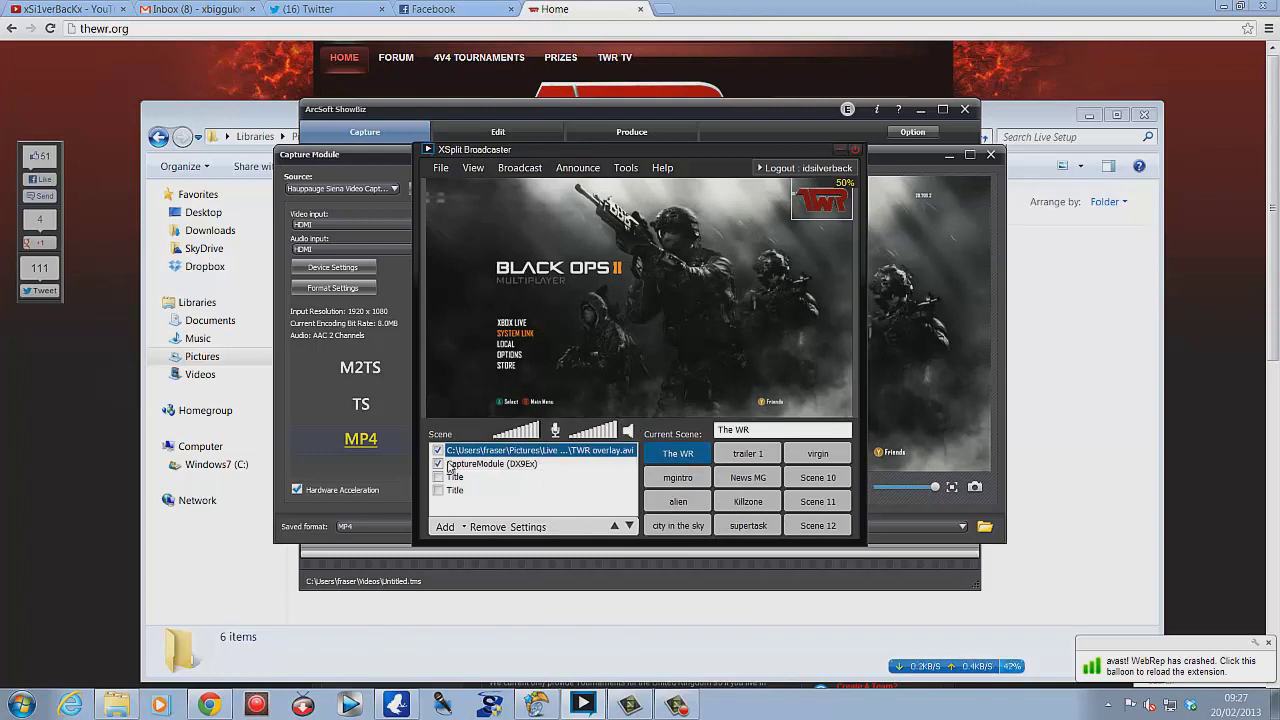
Add 035-gorilla as a small top-left logo and drag the TWR logo to bottom-right
left_click(459, 530)
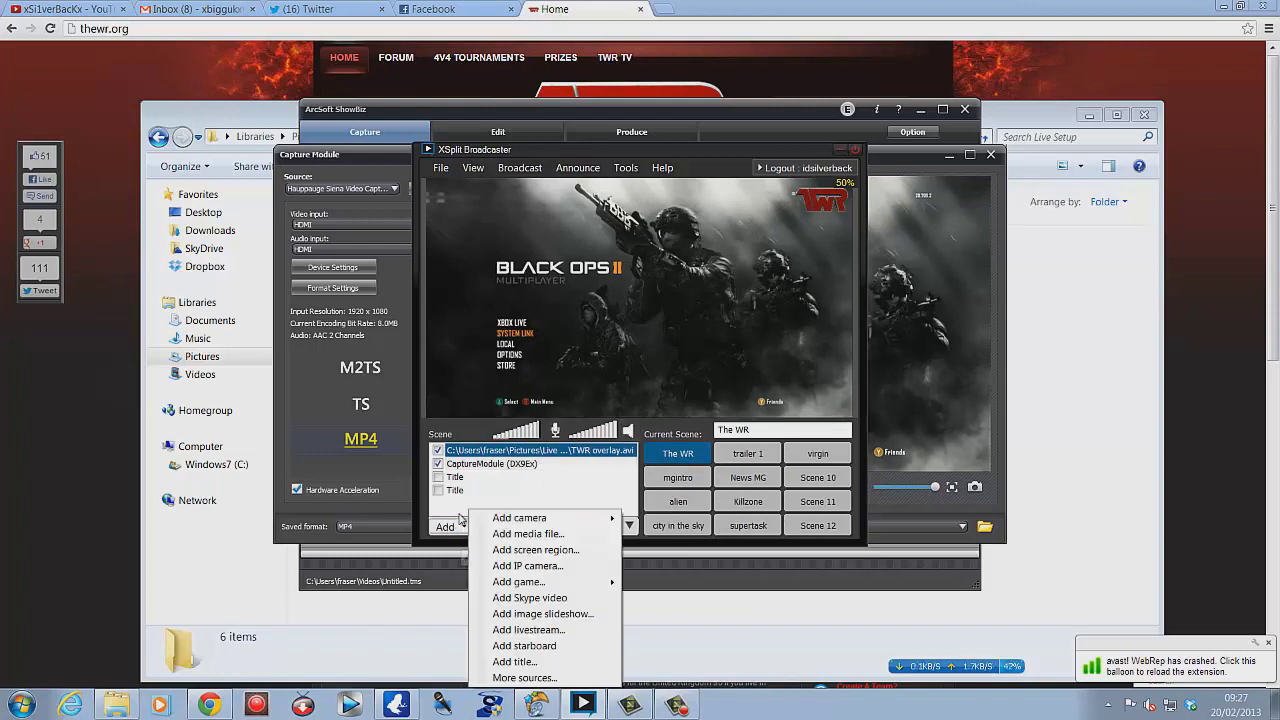
mouse_move(486, 516)
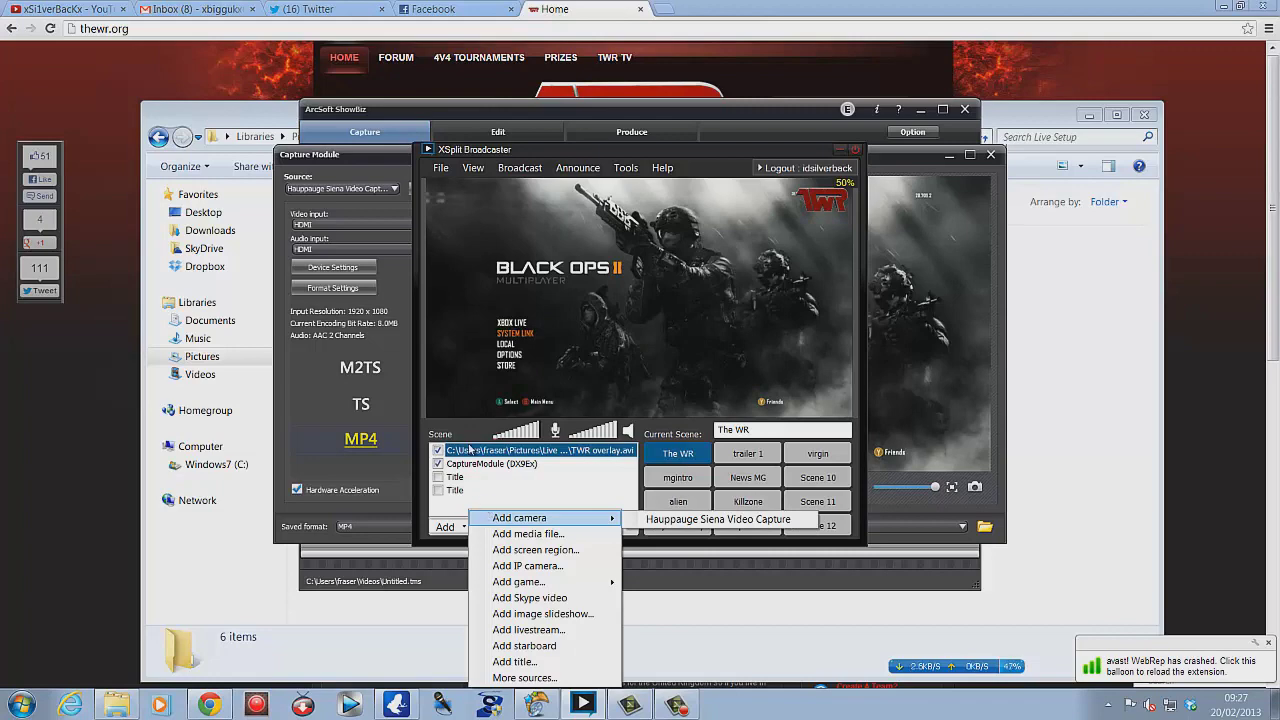
left_click(528, 534)
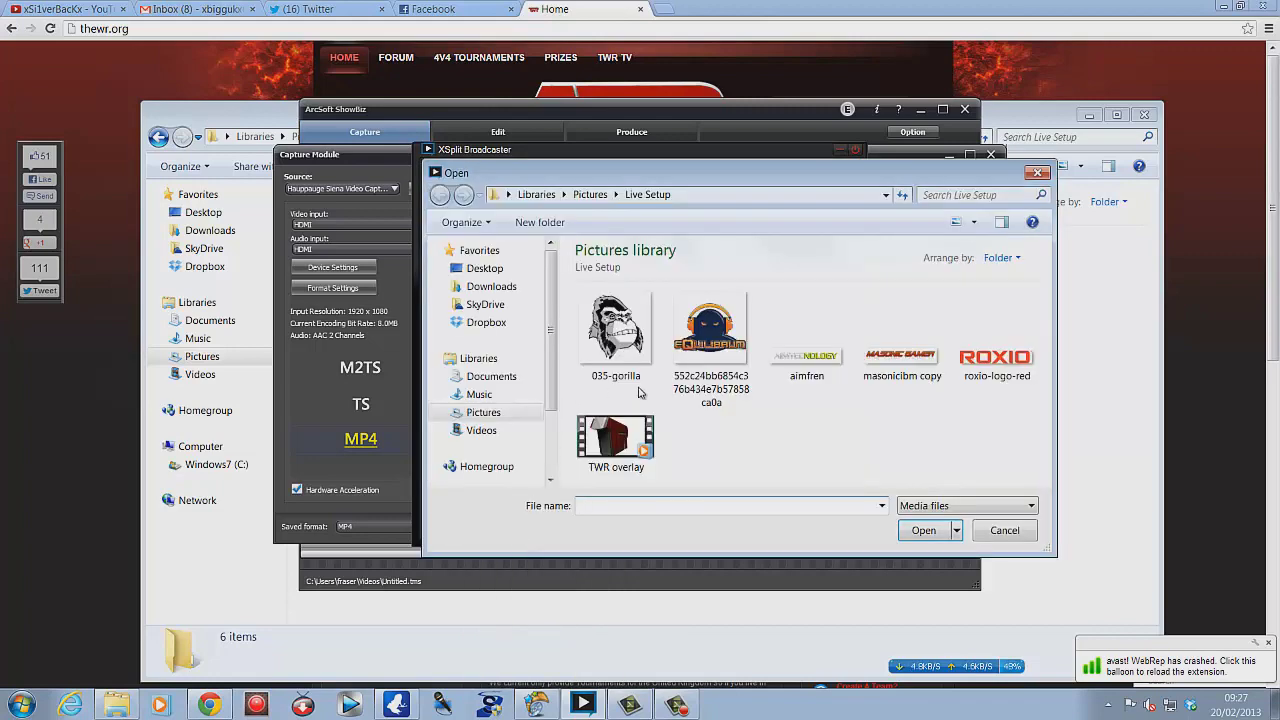
double_click(620, 332)
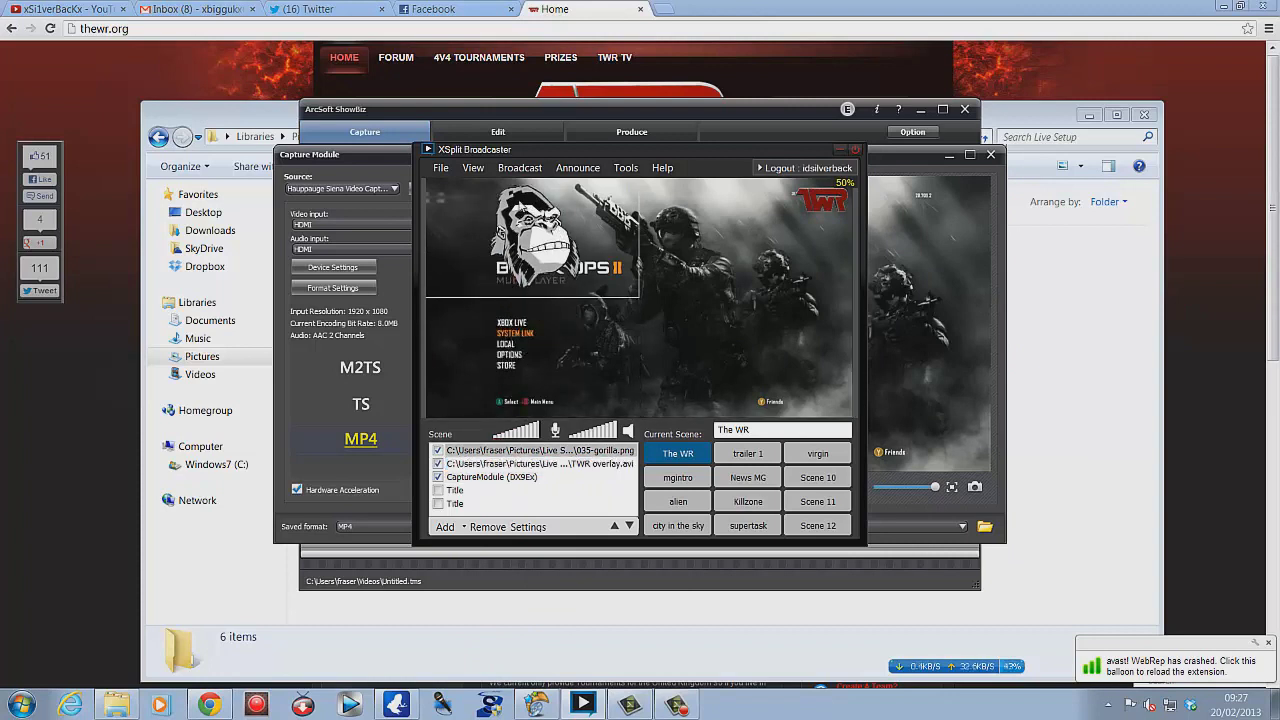
left_click_drag(638, 297, 483, 232)
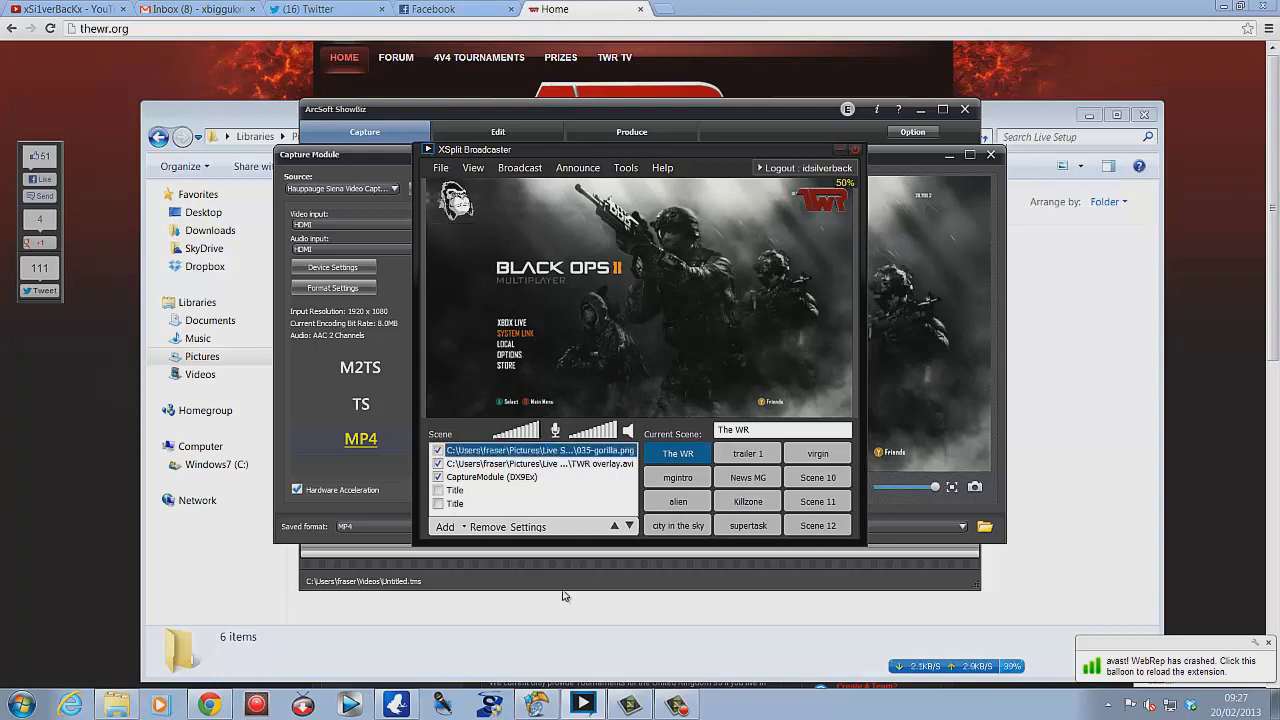
left_click_drag(820, 197, 826, 400)
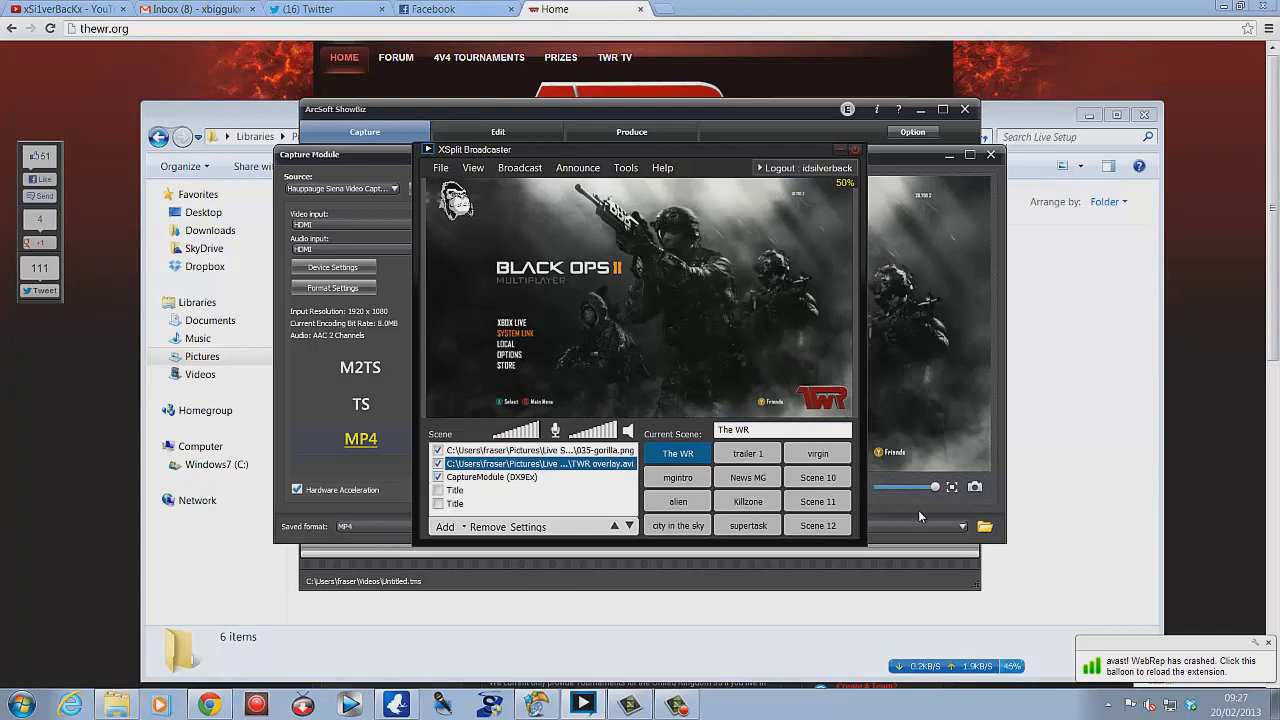
Bring the Live Setup folder forward, then return XSplit Broadcaster to the front
left_click(643, 622)
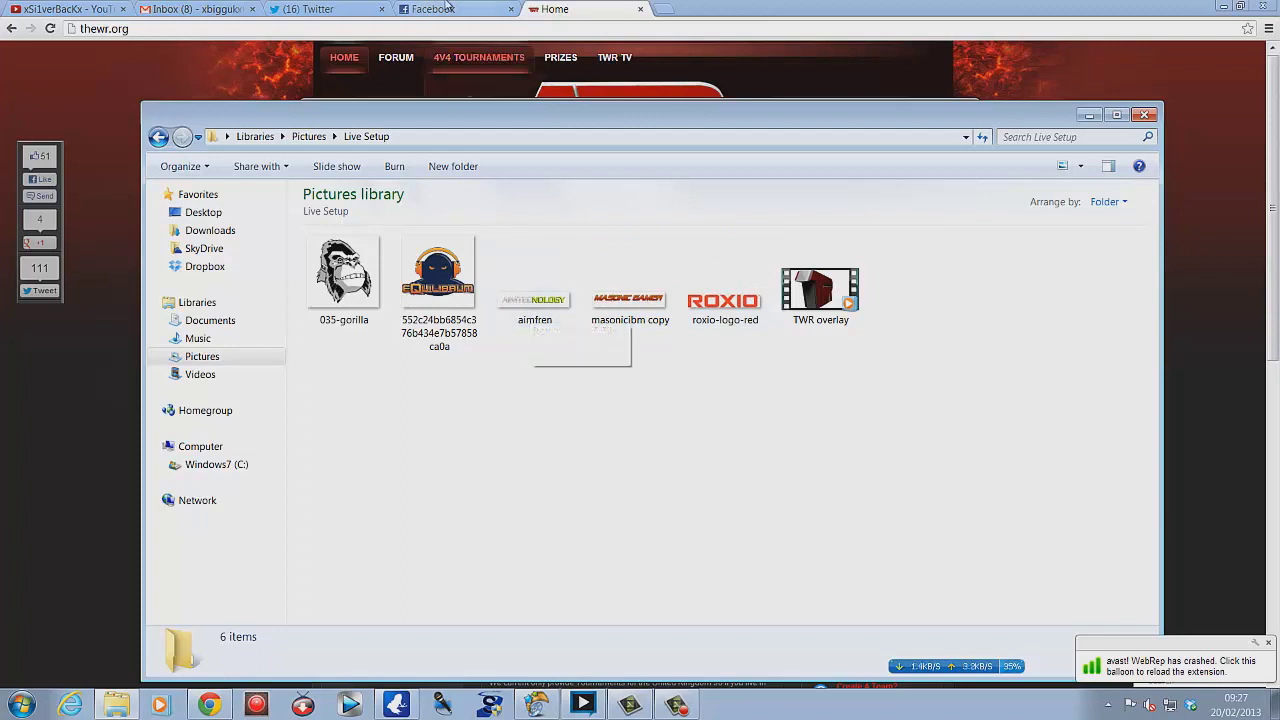
left_click(583, 705)
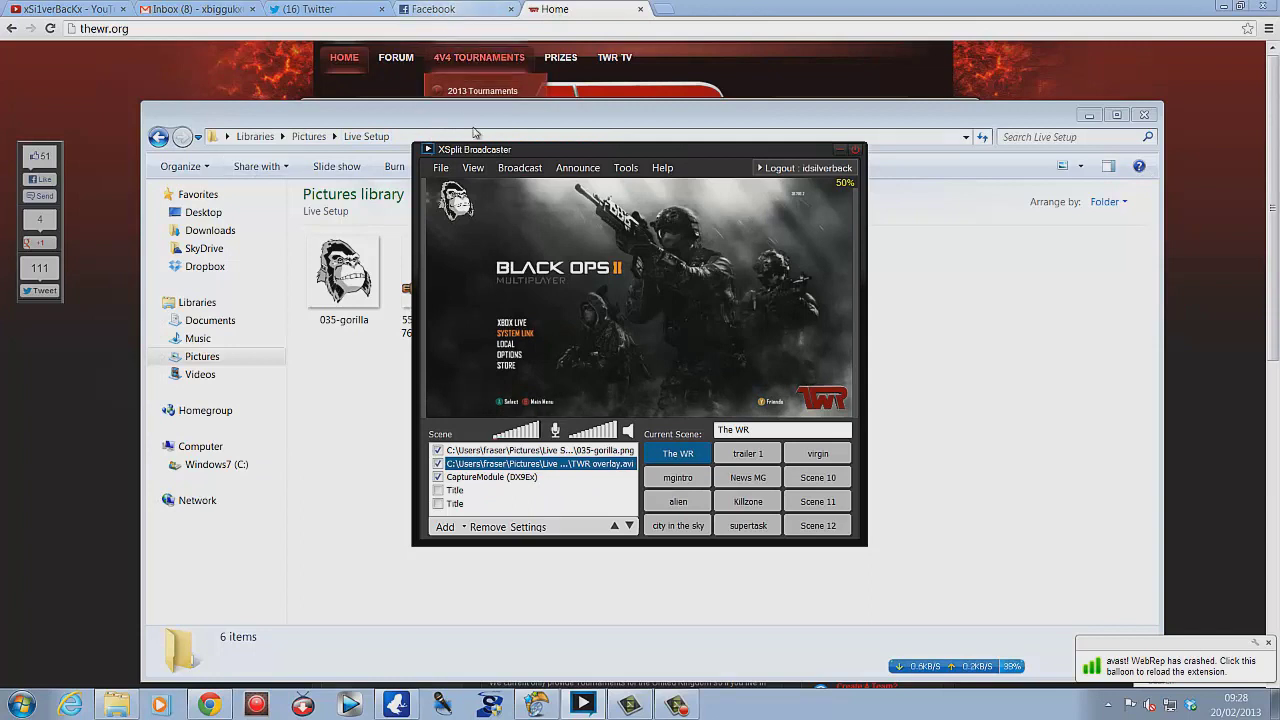
Open Tools > General settings > Channels and select the main Justin.tv/Twitch channel
left_click(627, 170)
left_click(658, 217)
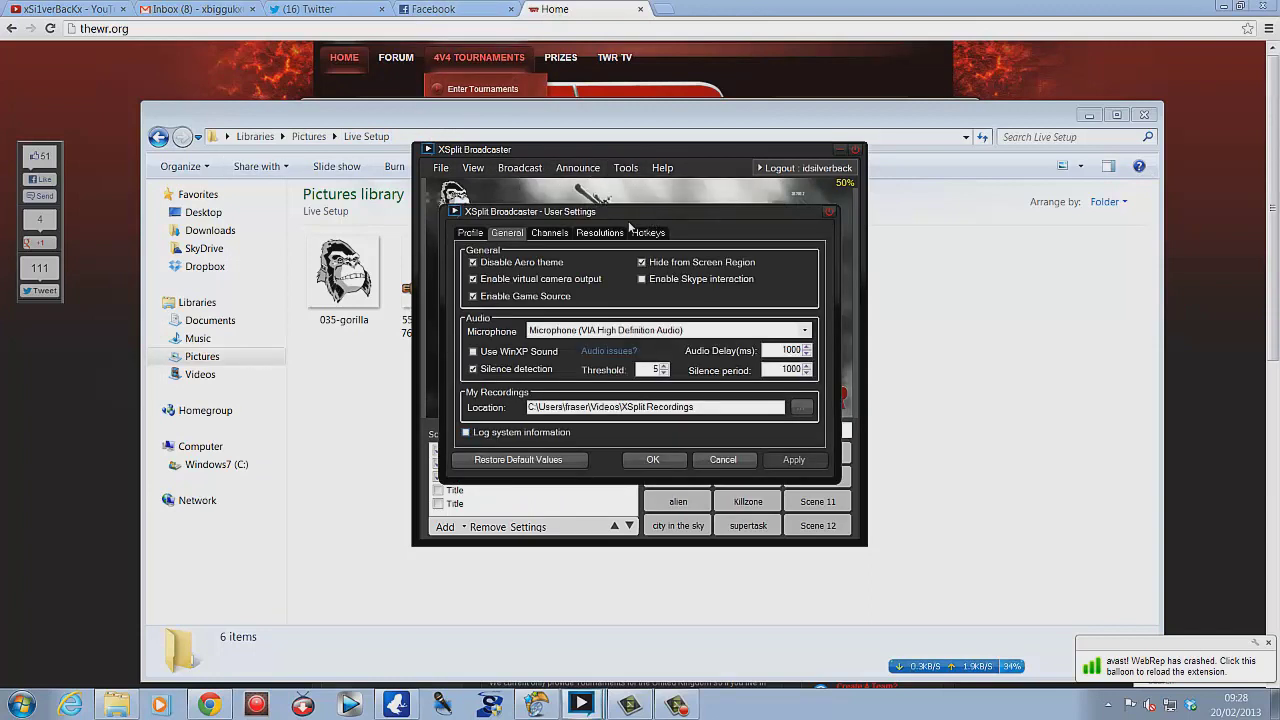
left_click(555, 234)
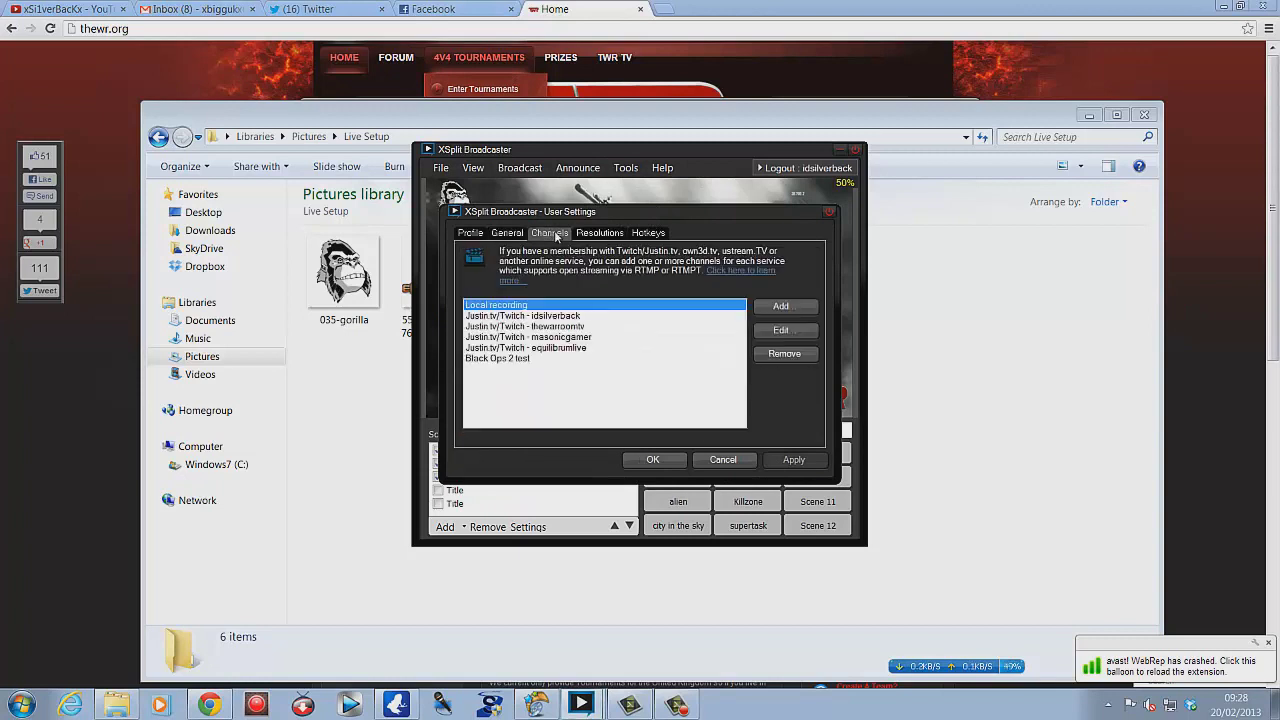
left_click(529, 316)
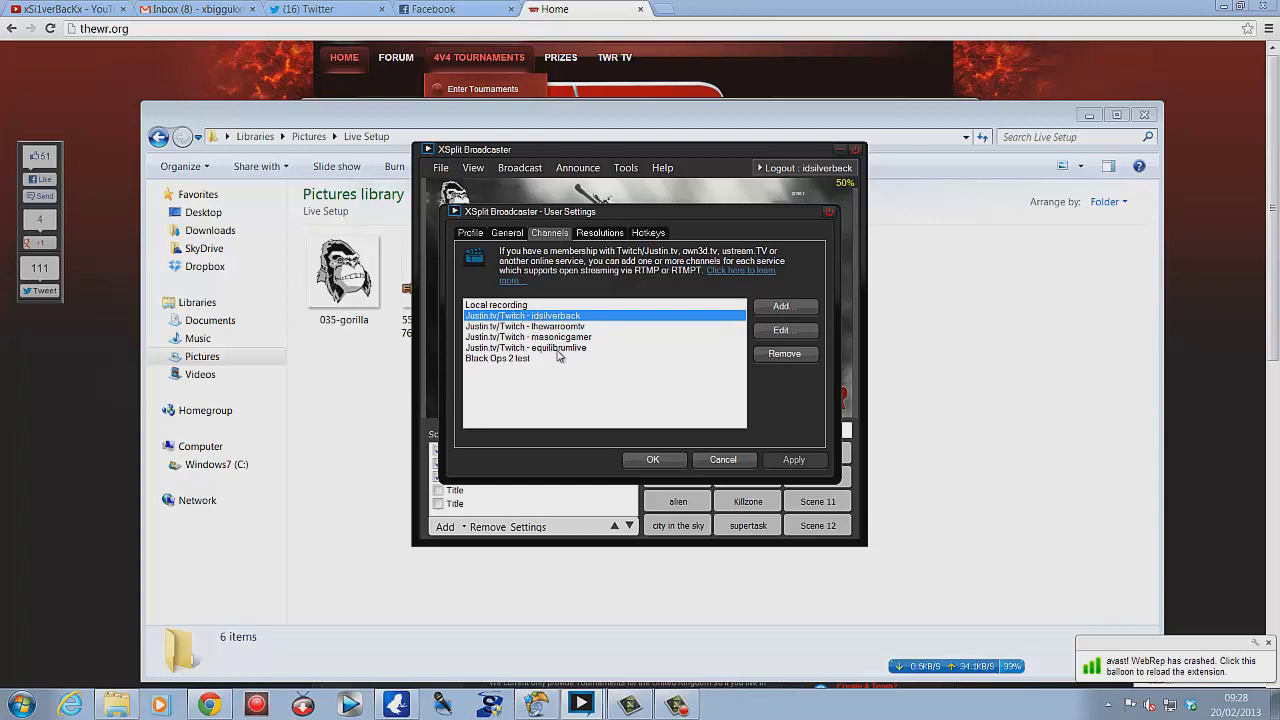
Edit the selected Justin.tv/Twitch channel to show its properties
left_click(788, 330)
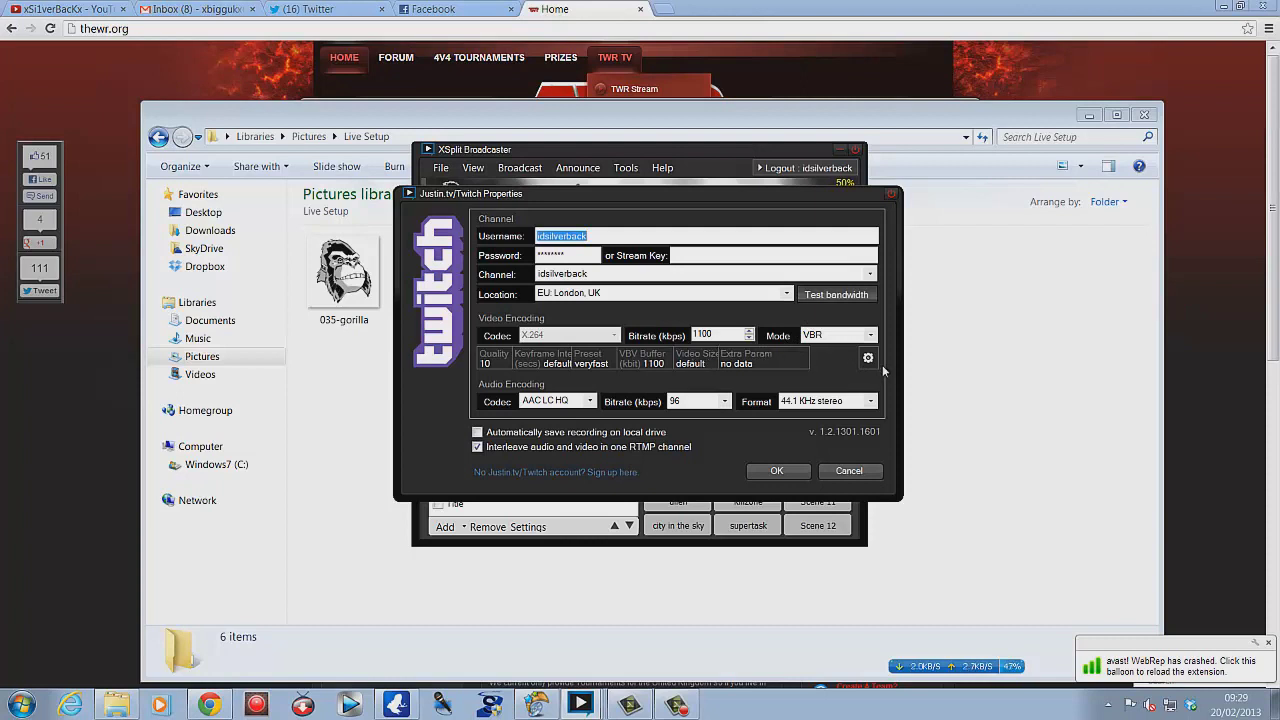
Review the Twitch video encoding and size options, keeping the default stage resolution
left_click(868, 360)
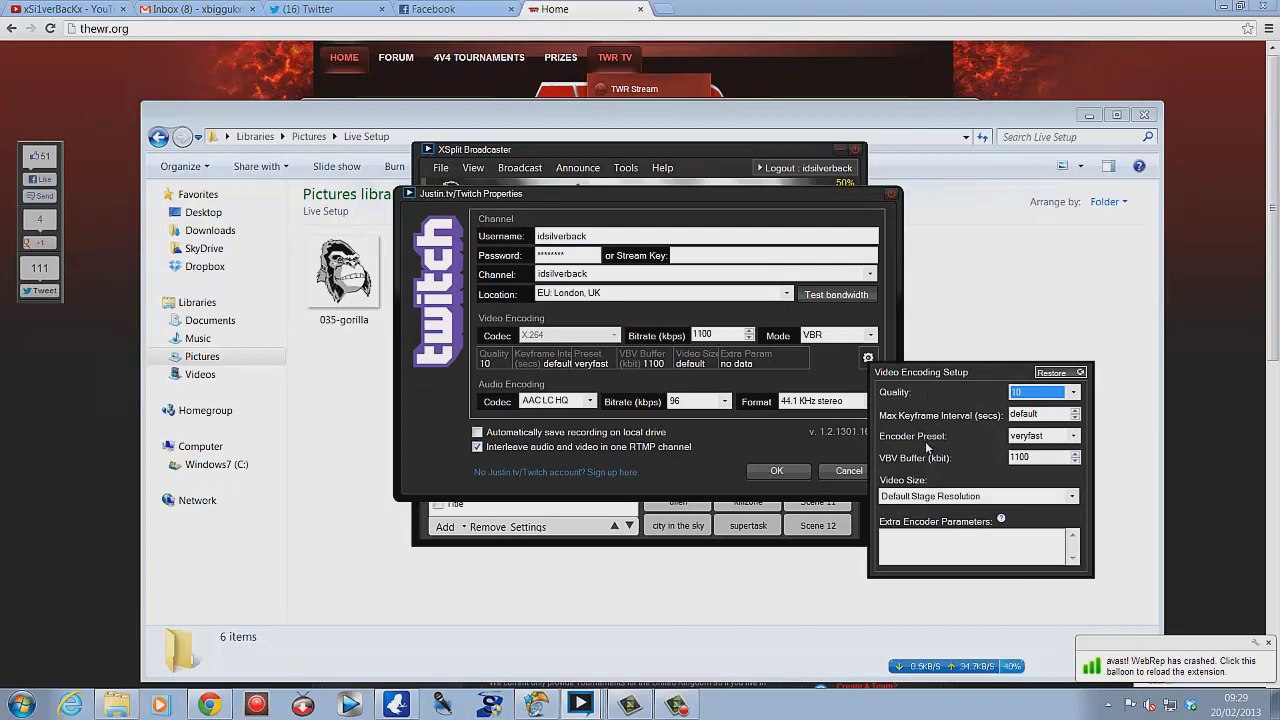
left_click(1073, 497)
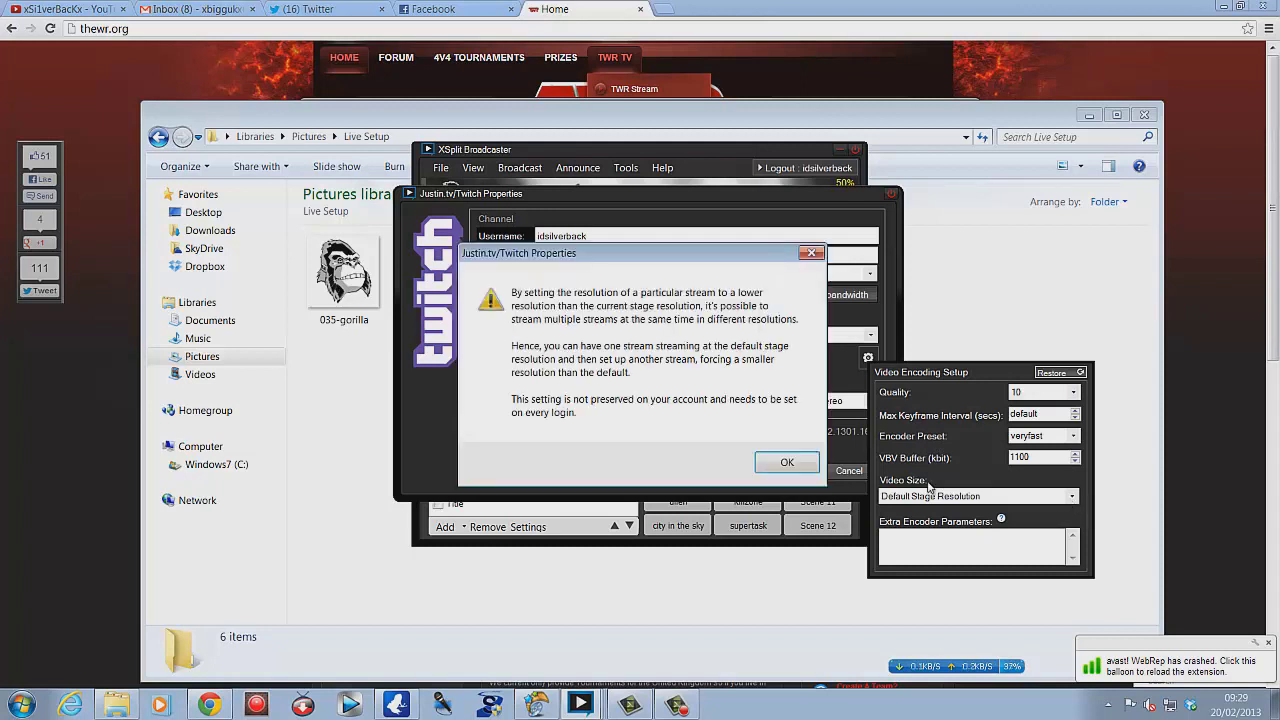
left_click(810, 255)
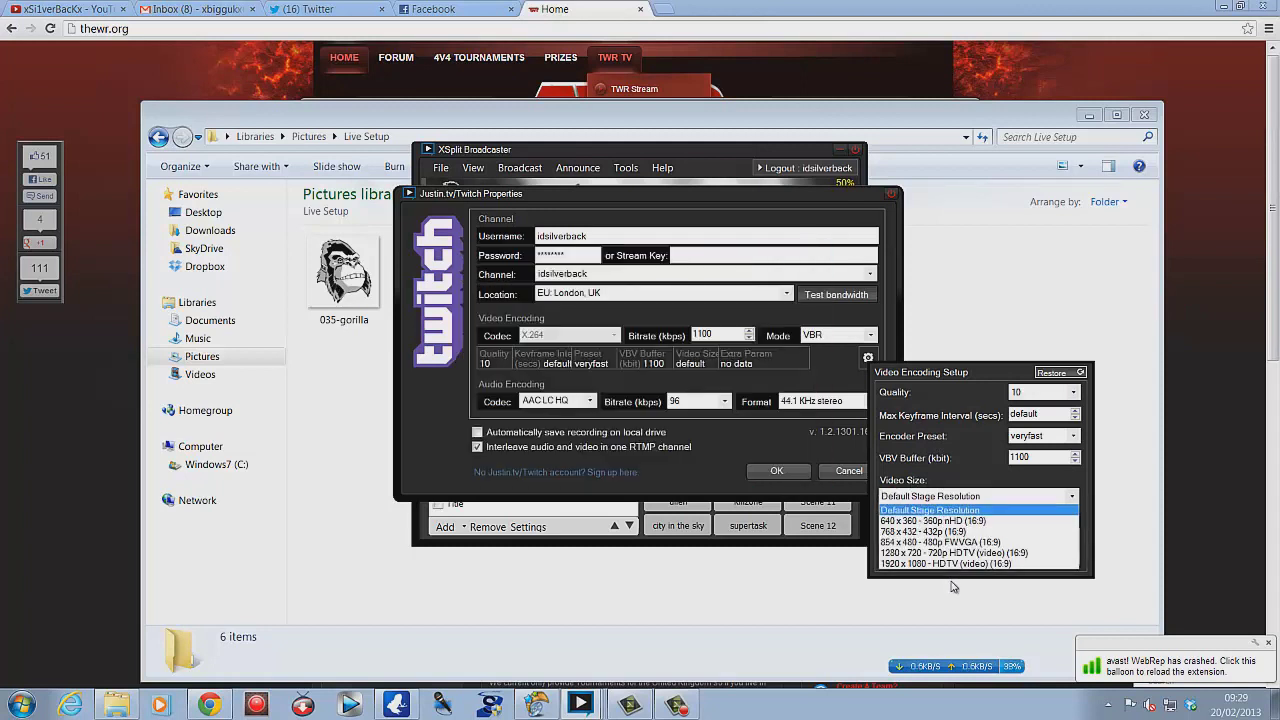
left_click(824, 365)
left_click(824, 365)
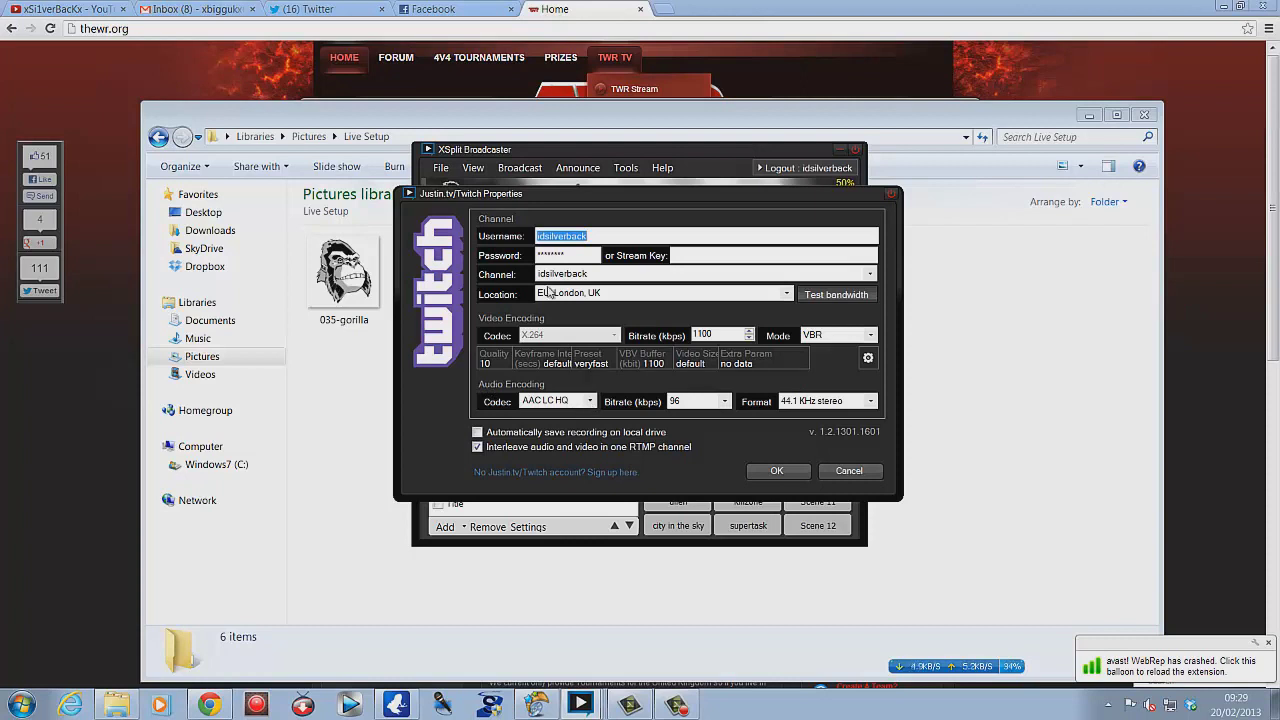
Keep AAC LC HQ as the audio codec and confirm the Twitch channel properties
left_click(591, 402)
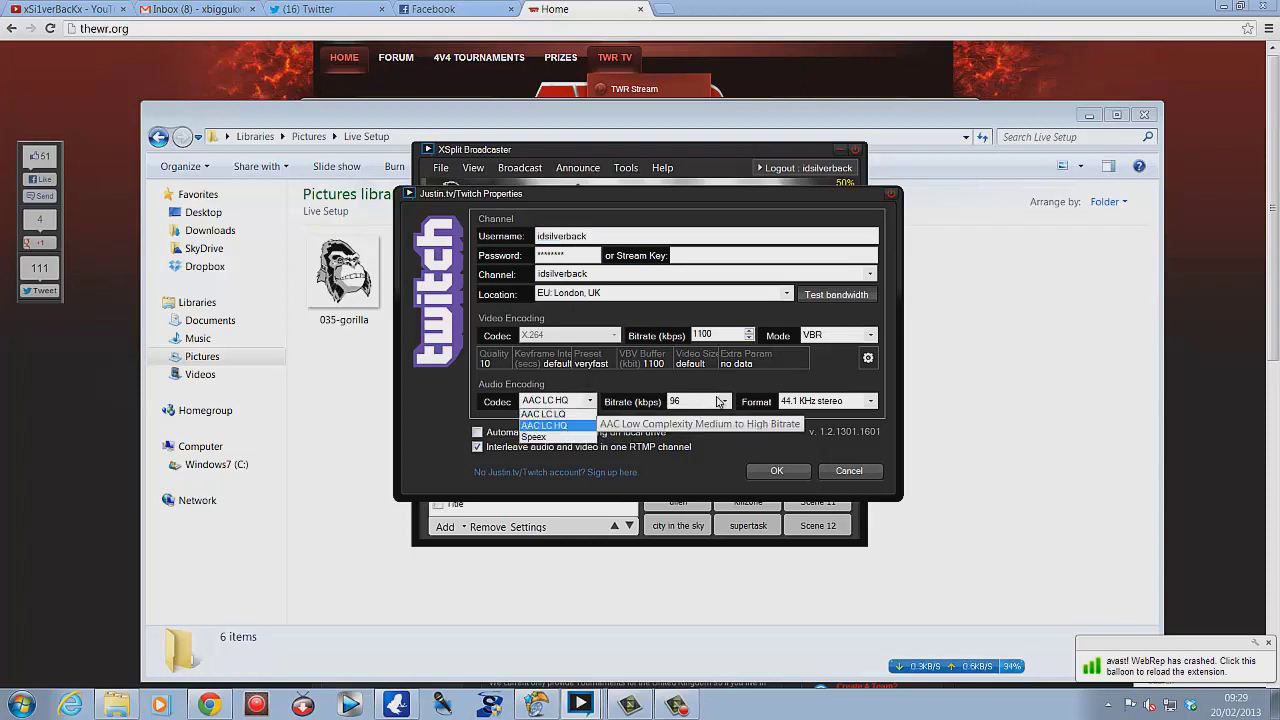
left_click(772, 470)
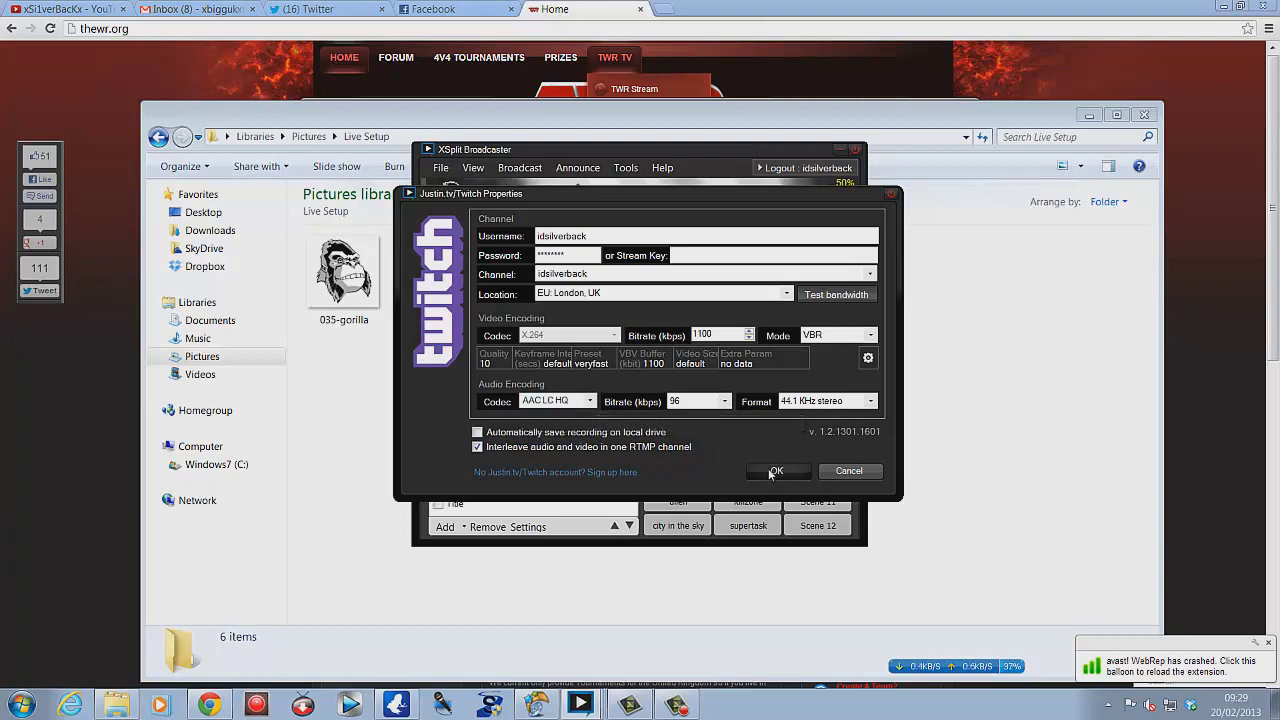
left_click(769, 469)
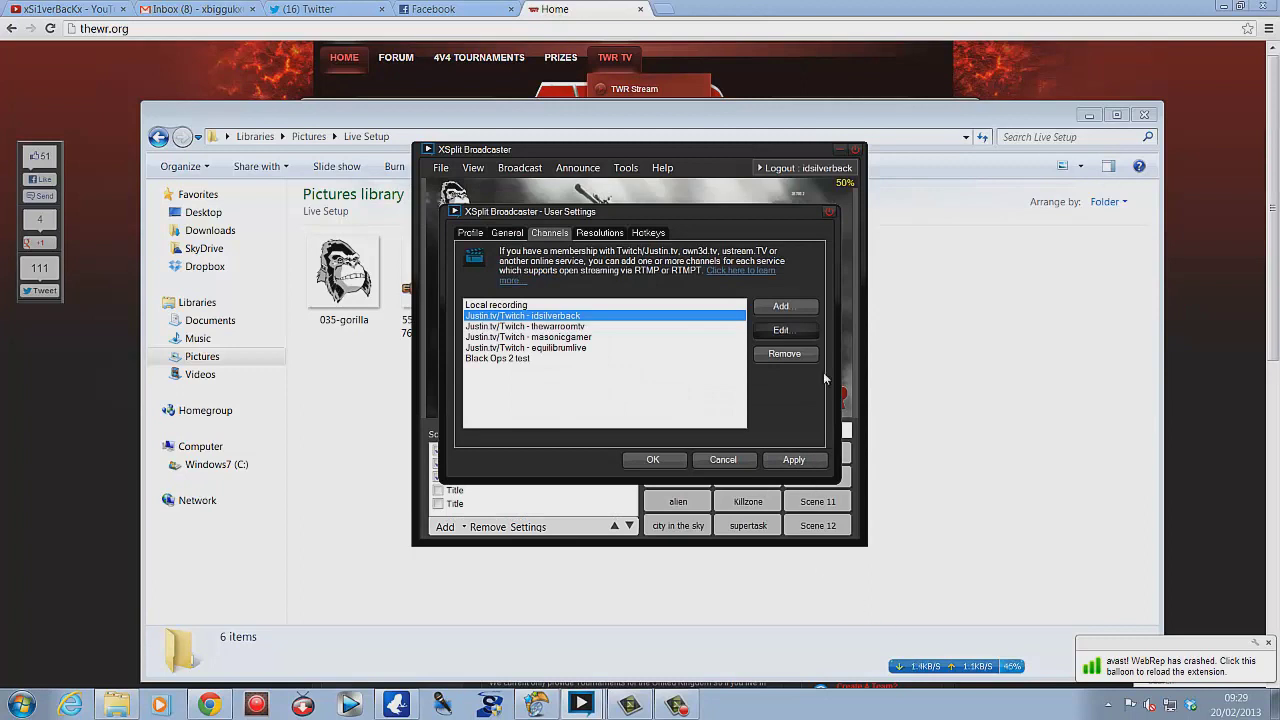
Apply the channel settings, then inspect and close the Black Ops 2 test channel's properties
left_click(789, 462)
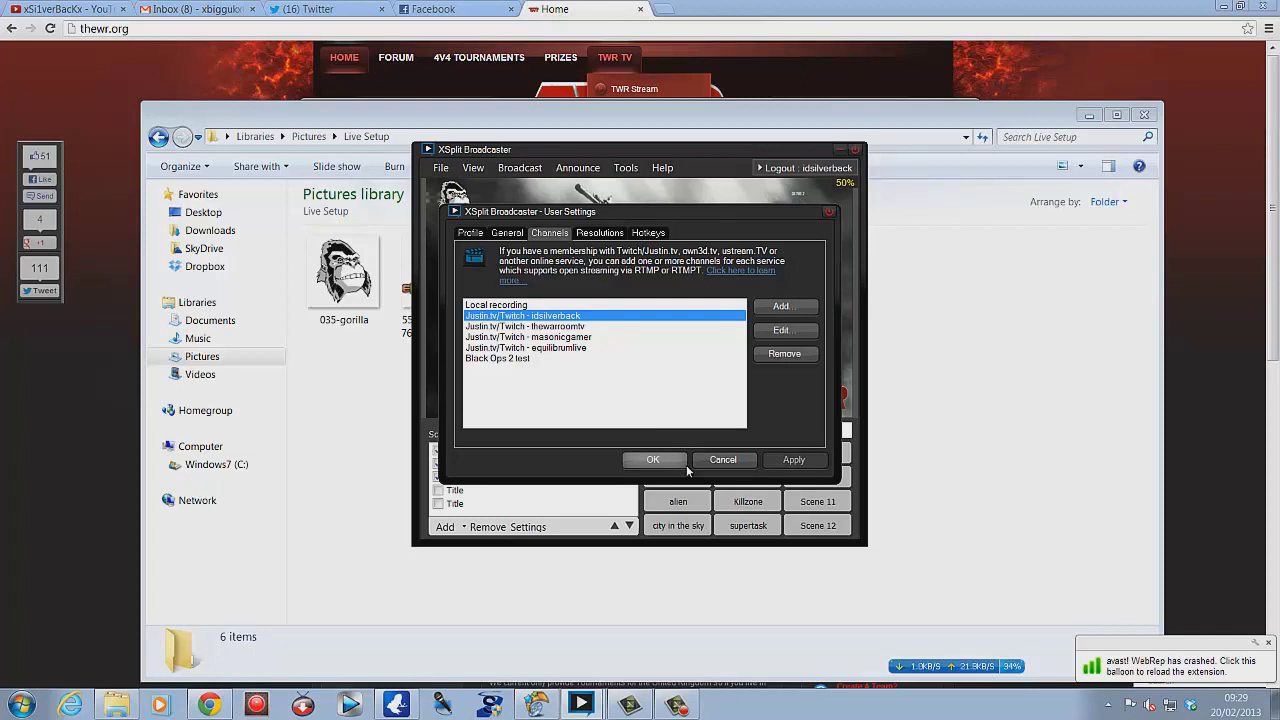
left_click(476, 359)
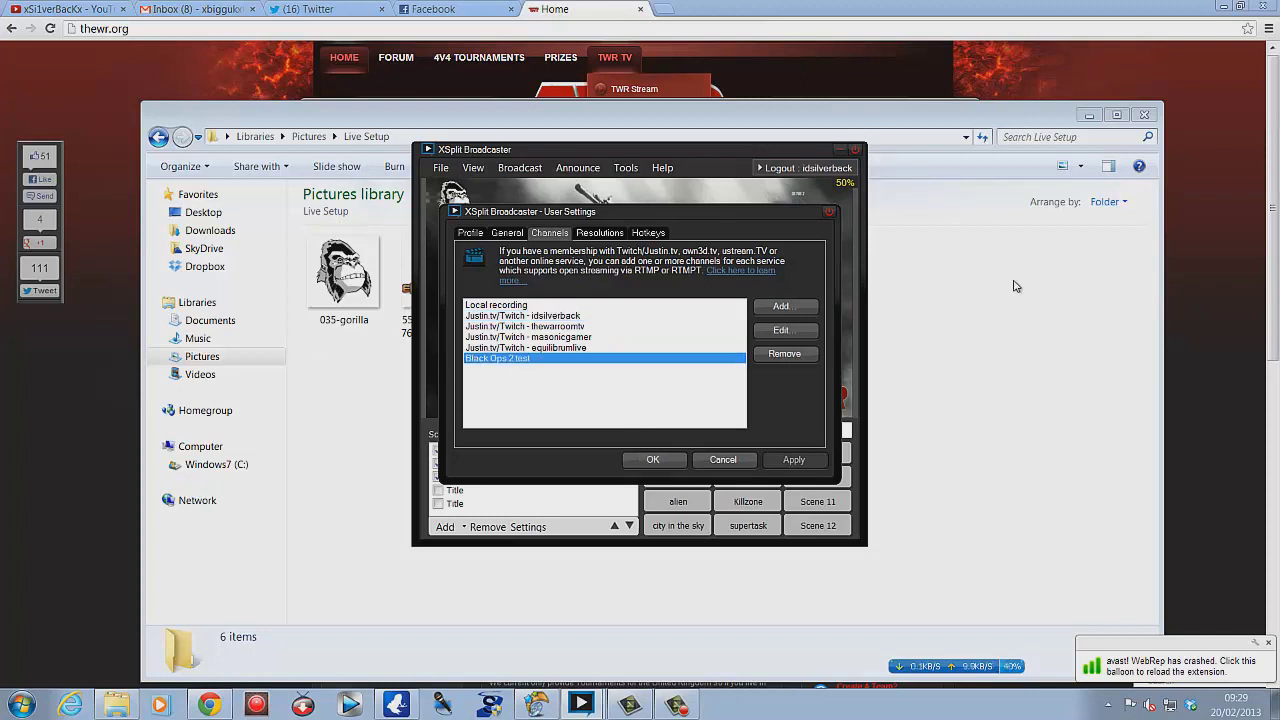
left_click(770, 331)
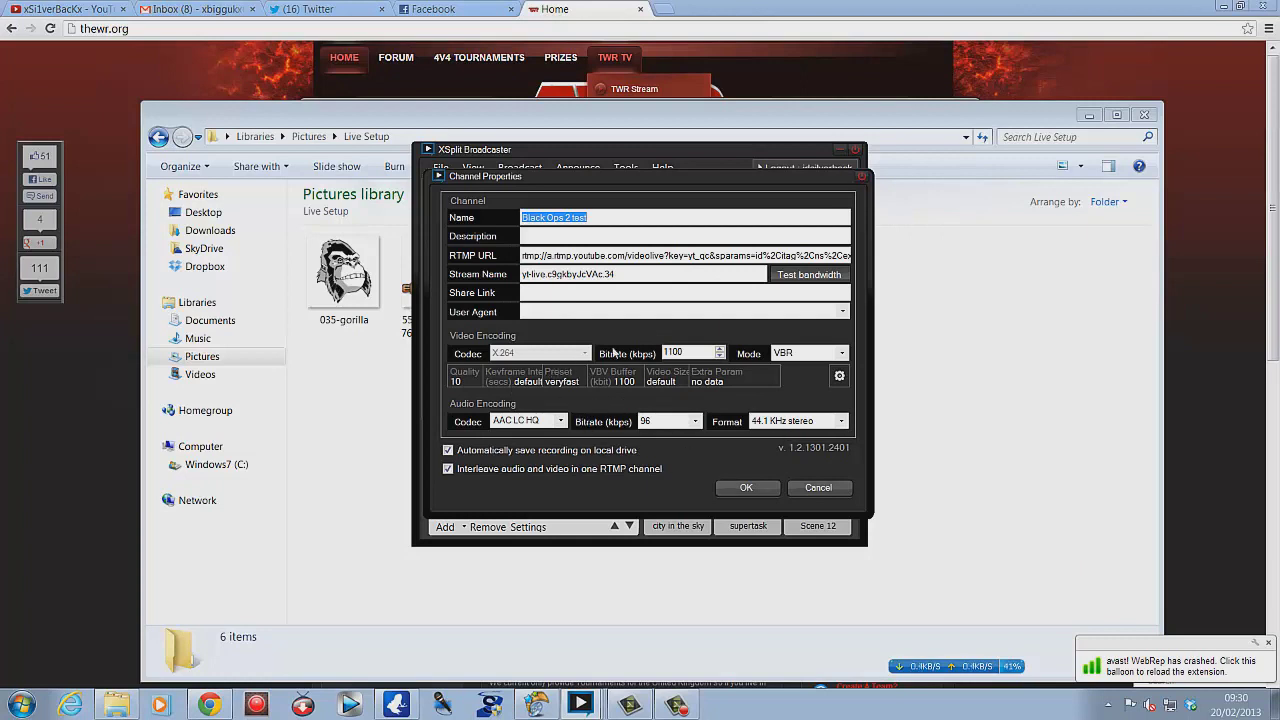
left_click(728, 485)
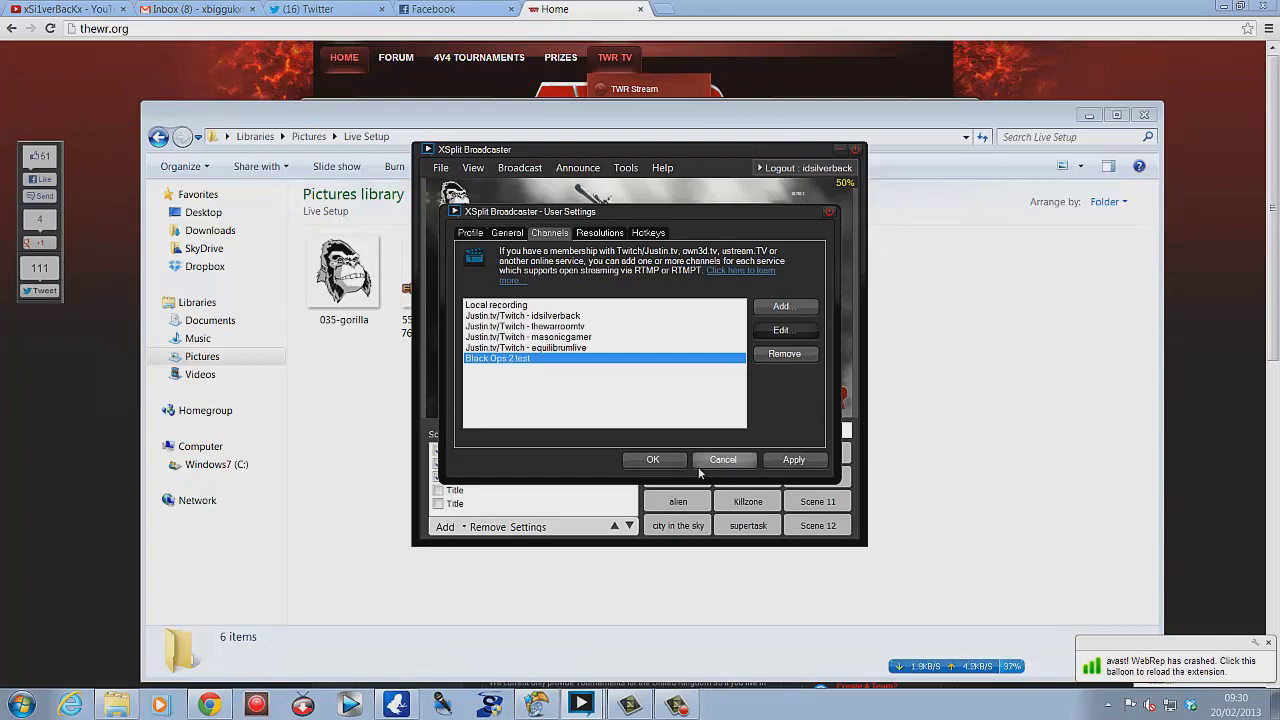
left_click(797, 462)
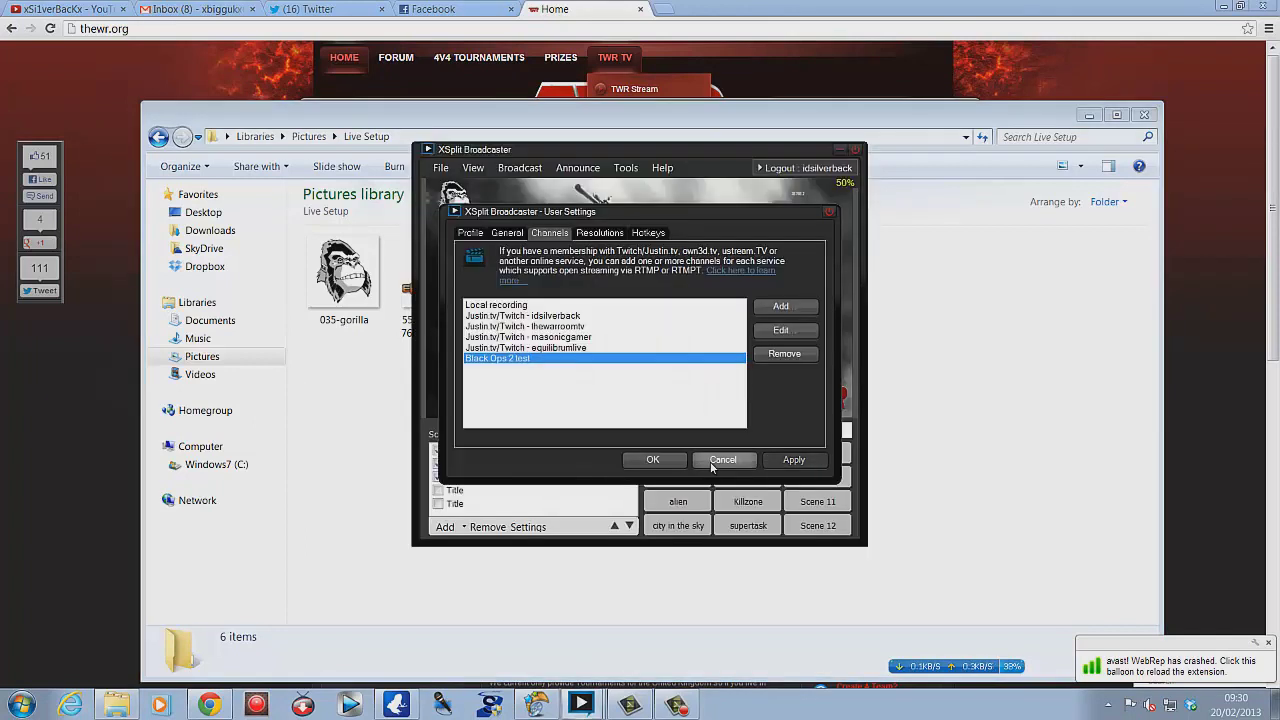
left_click(466, 233)
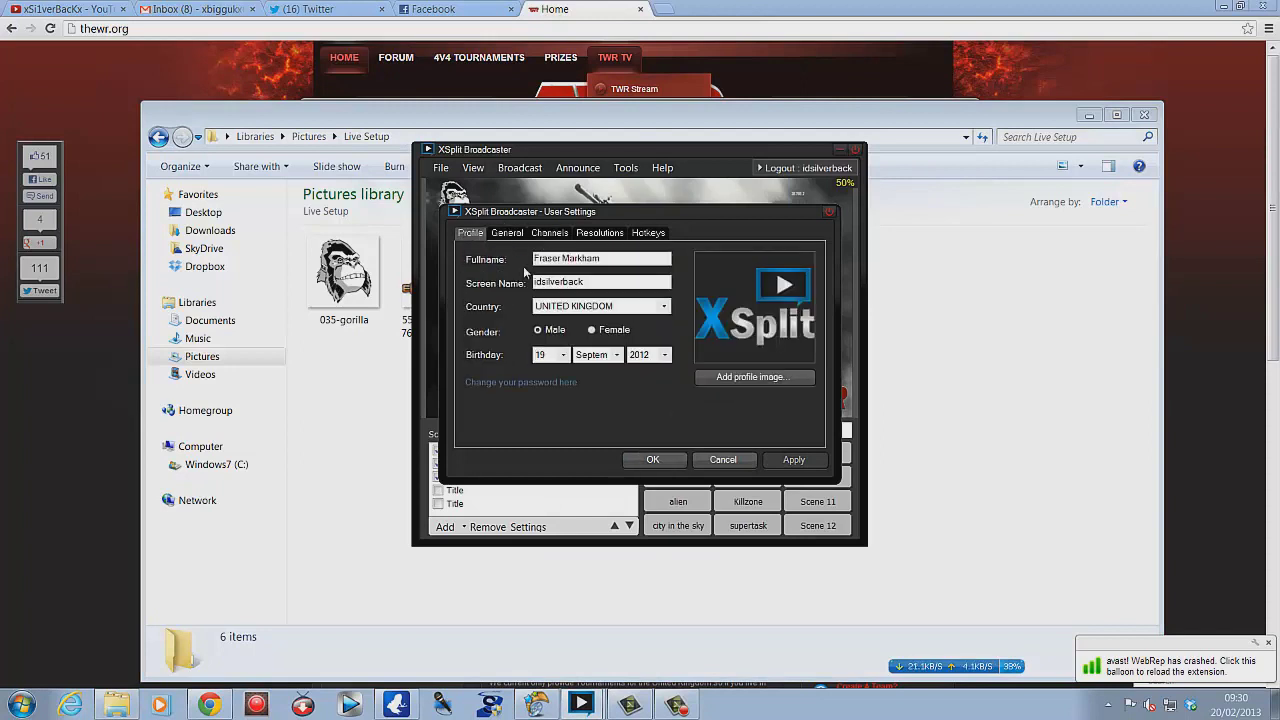
left_click(510, 233)
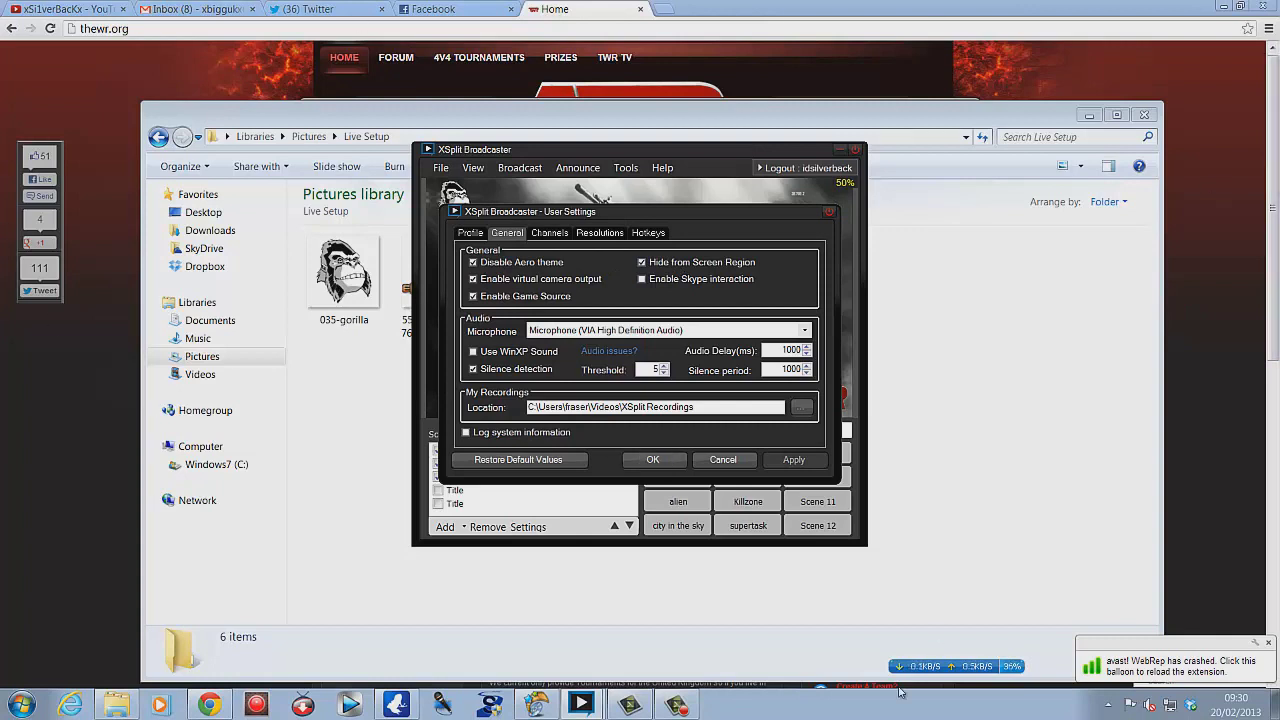
left_click(548, 234)
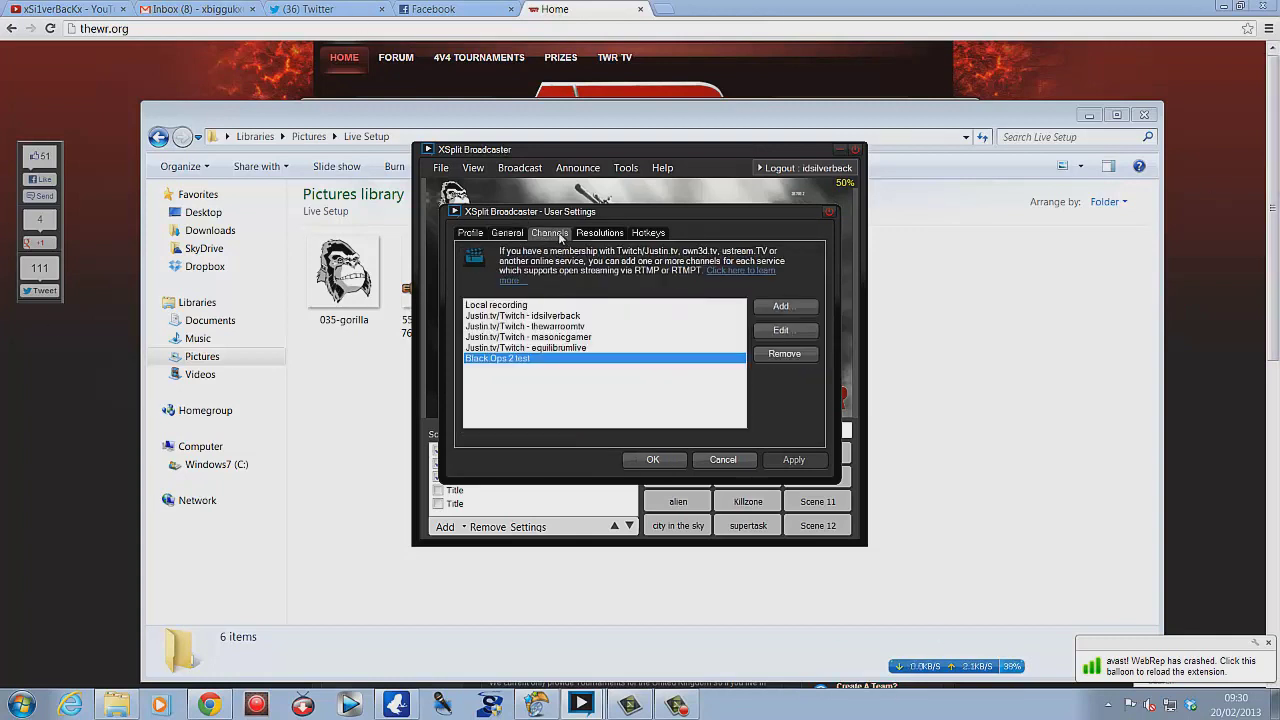
Scroll through the Resolutions list, then view the Hotkeys list with Scene1–Scene12 set to None
left_click(596, 233)
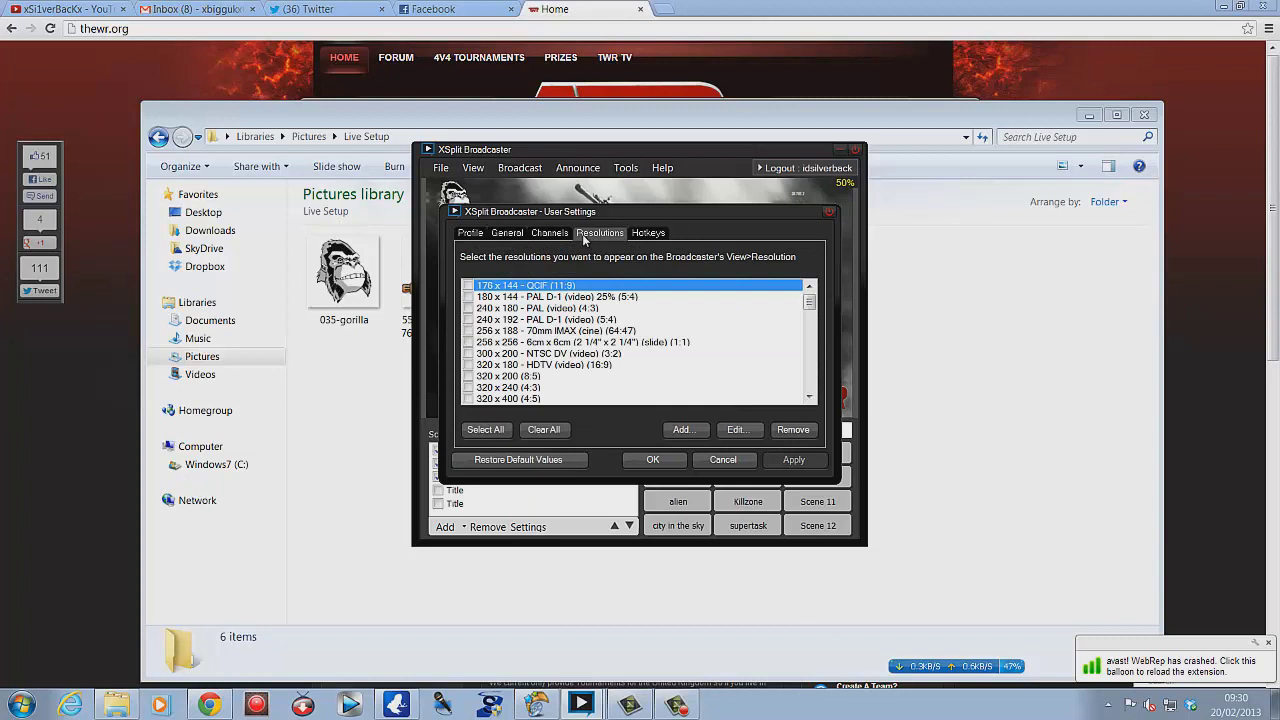
left_click_drag(810, 302, 812, 342)
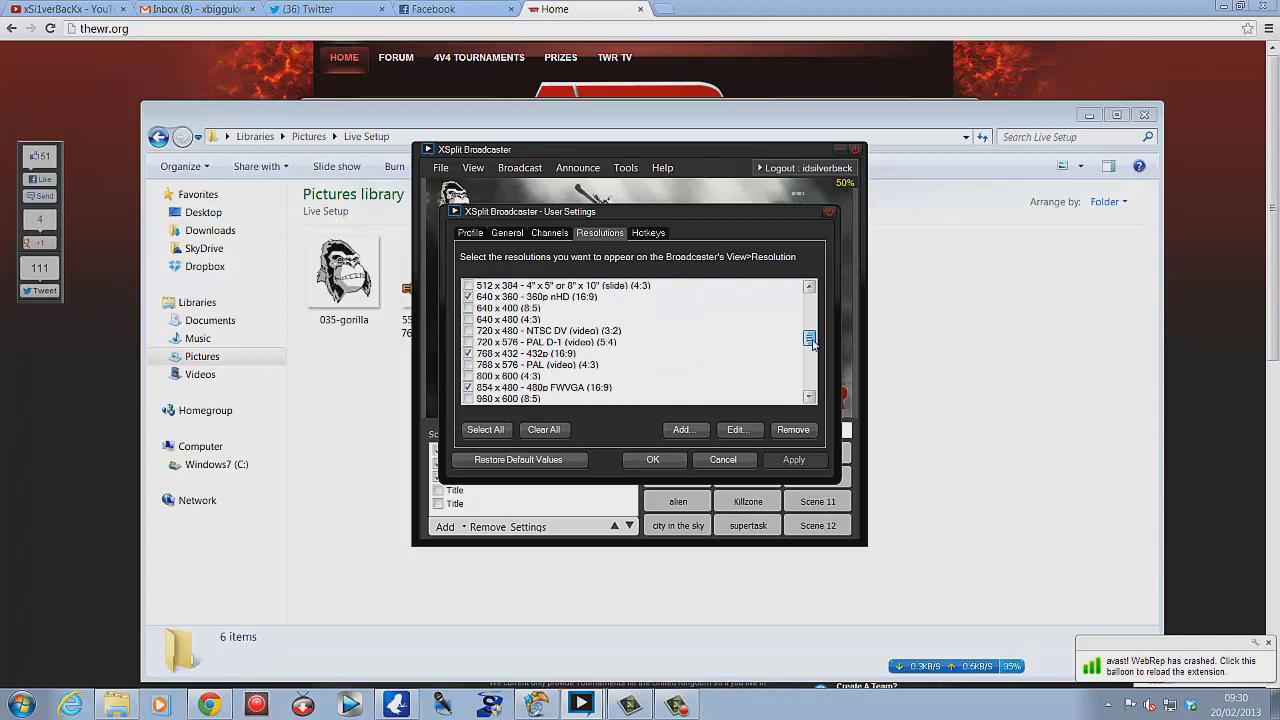
left_click_drag(812, 342, 815, 368)
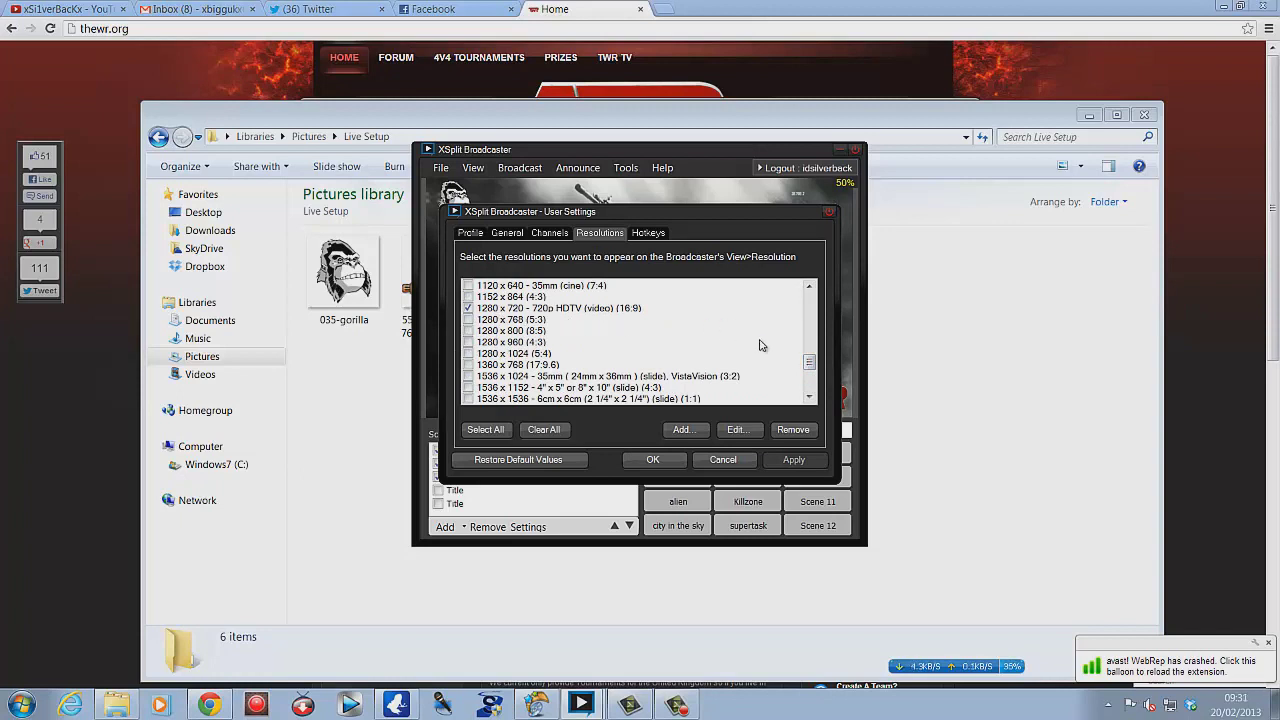
left_click_drag(808, 364, 809, 380)
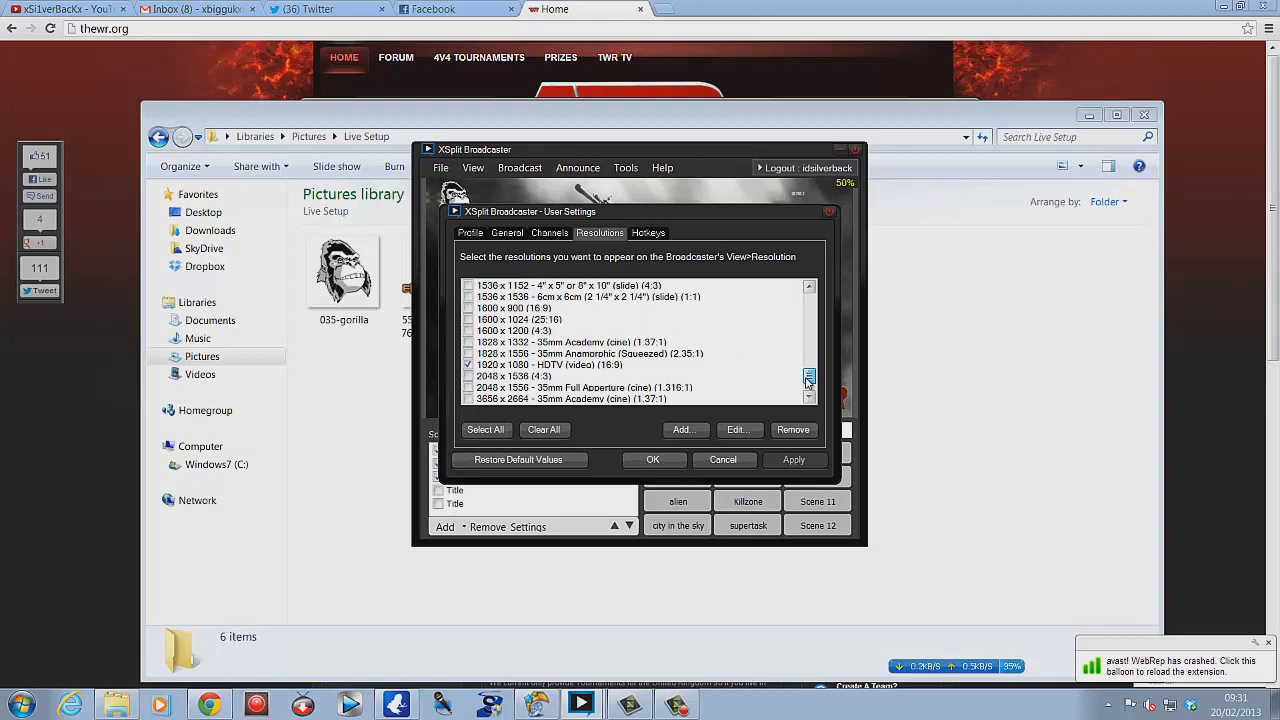
left_click_drag(809, 380, 797, 302)
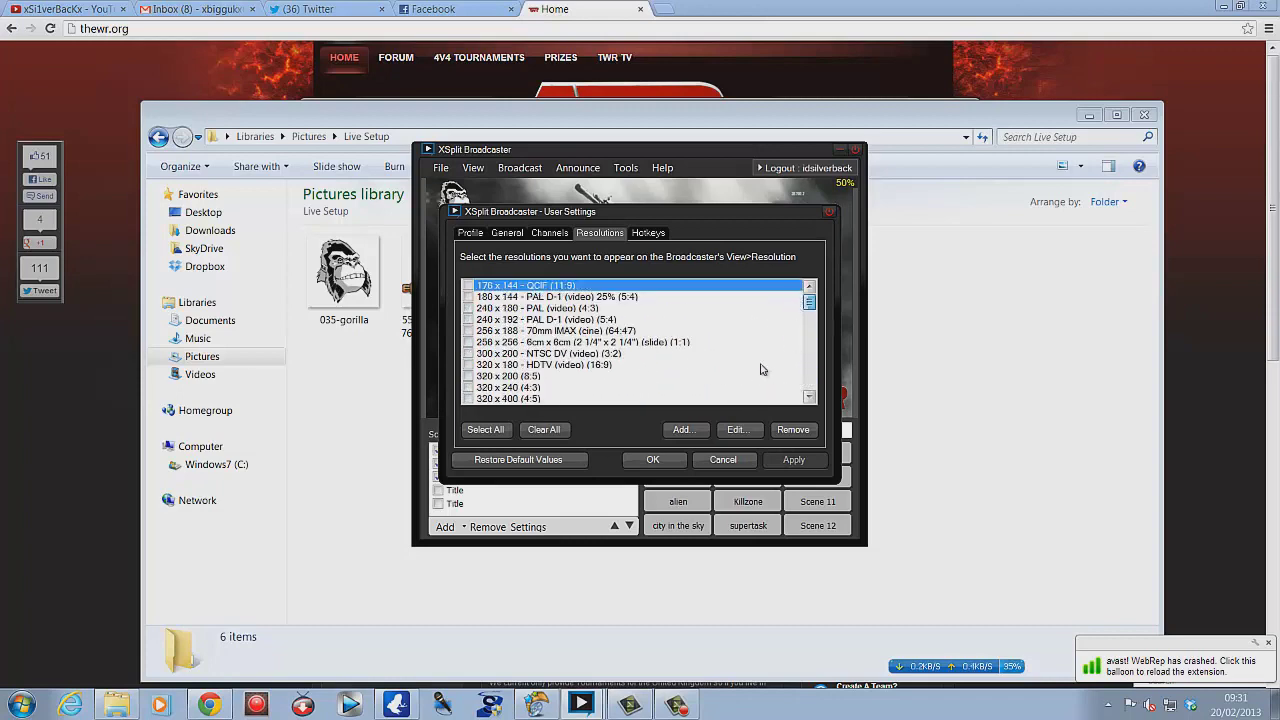
left_click(649, 233)
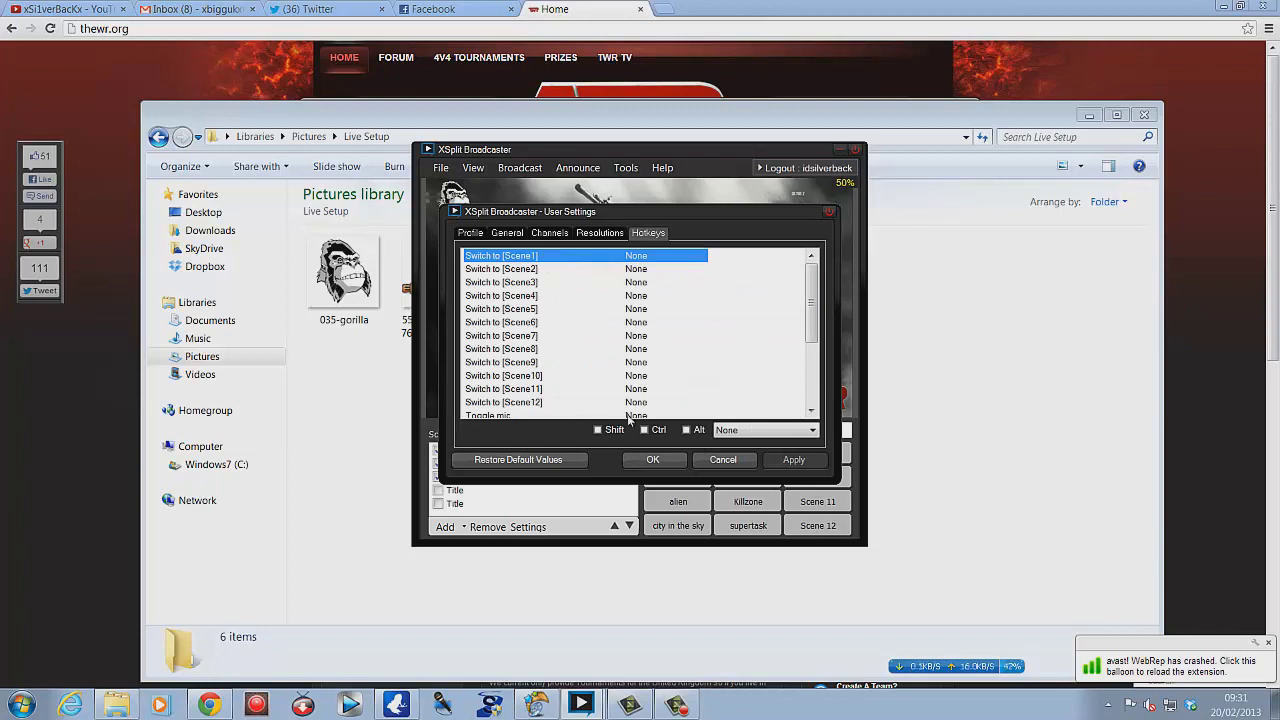
Close User Settings and cycle through trailer 1, The WR, trailer 1, Killzone, ending on virgin
left_click(828, 215)
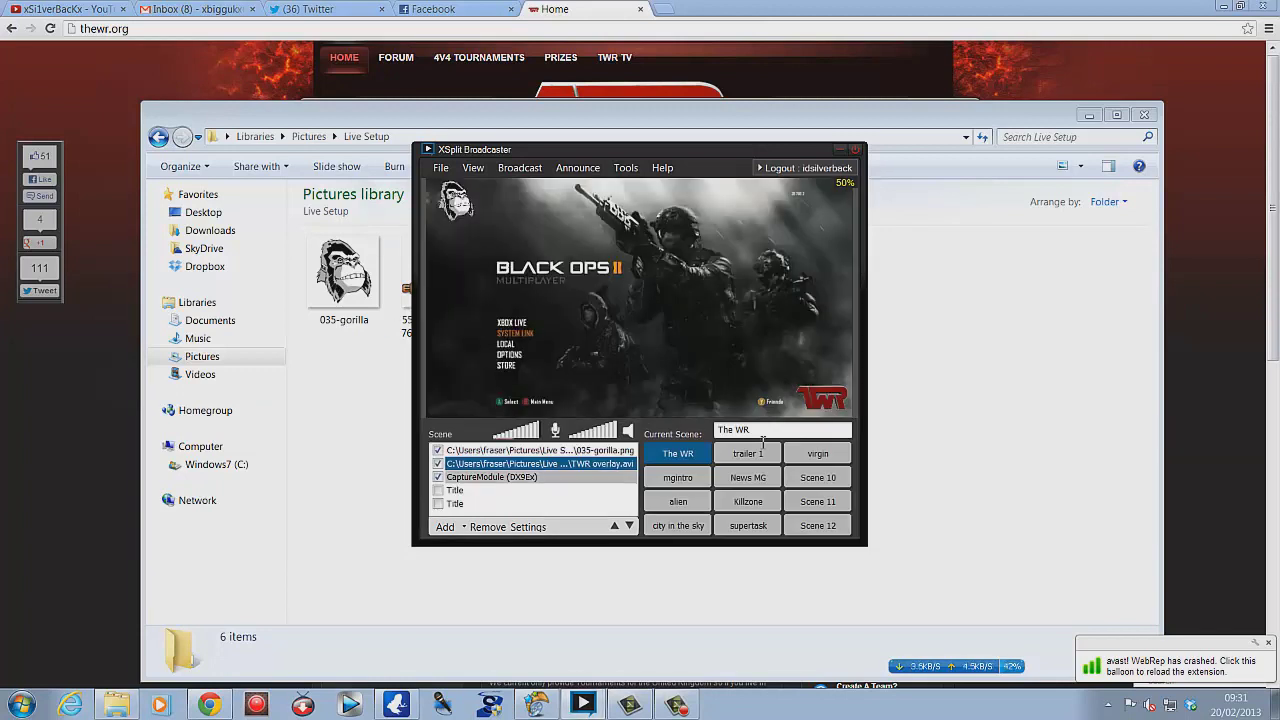
left_click(739, 456)
left_click(646, 460)
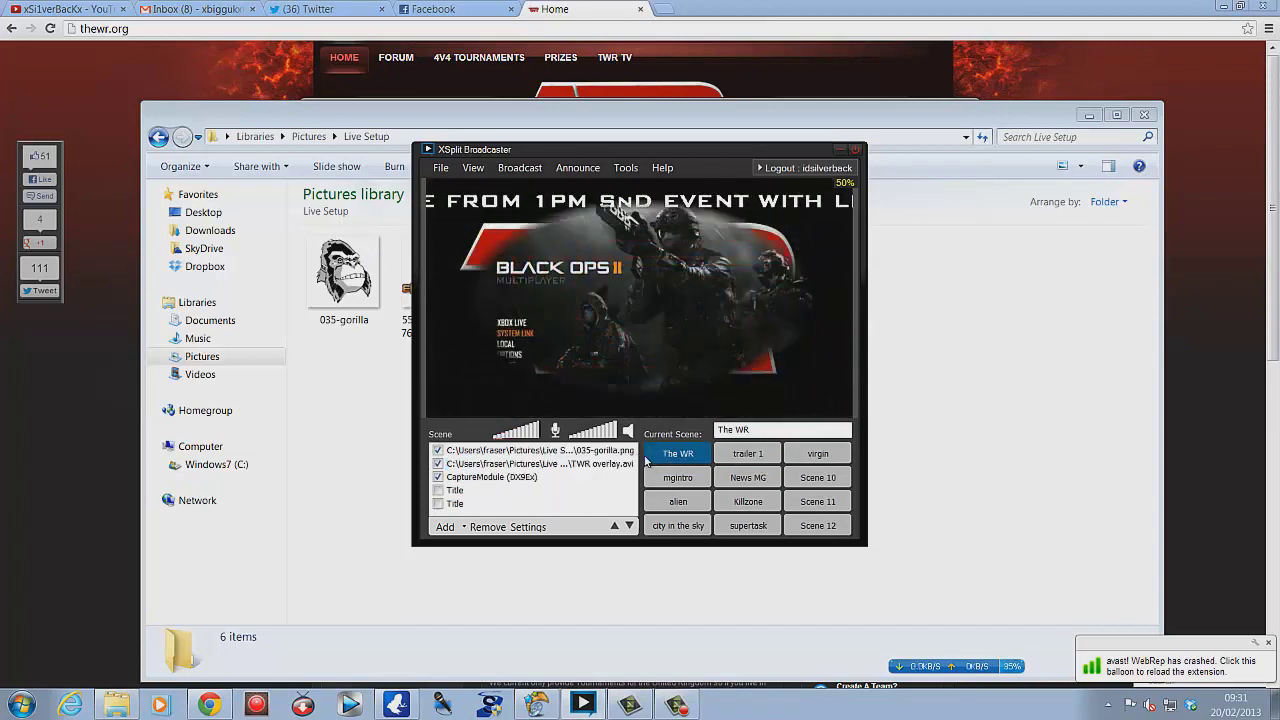
left_click(737, 455)
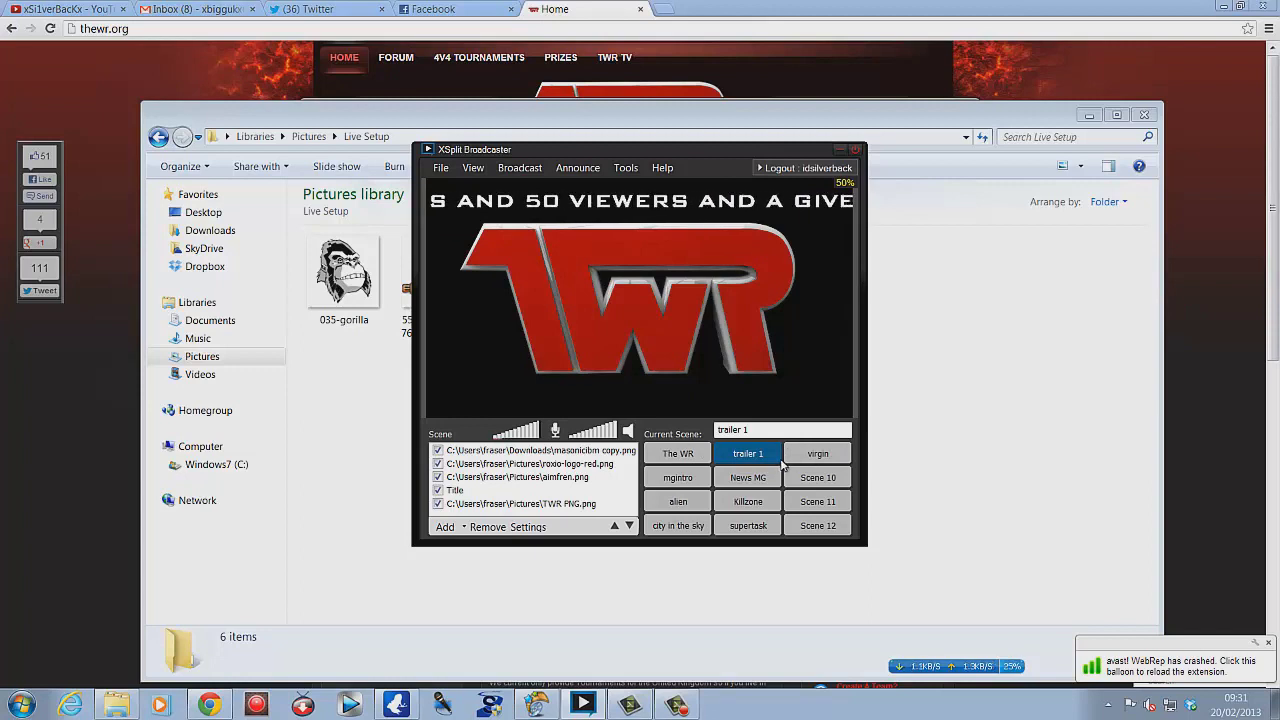
left_click(748, 501)
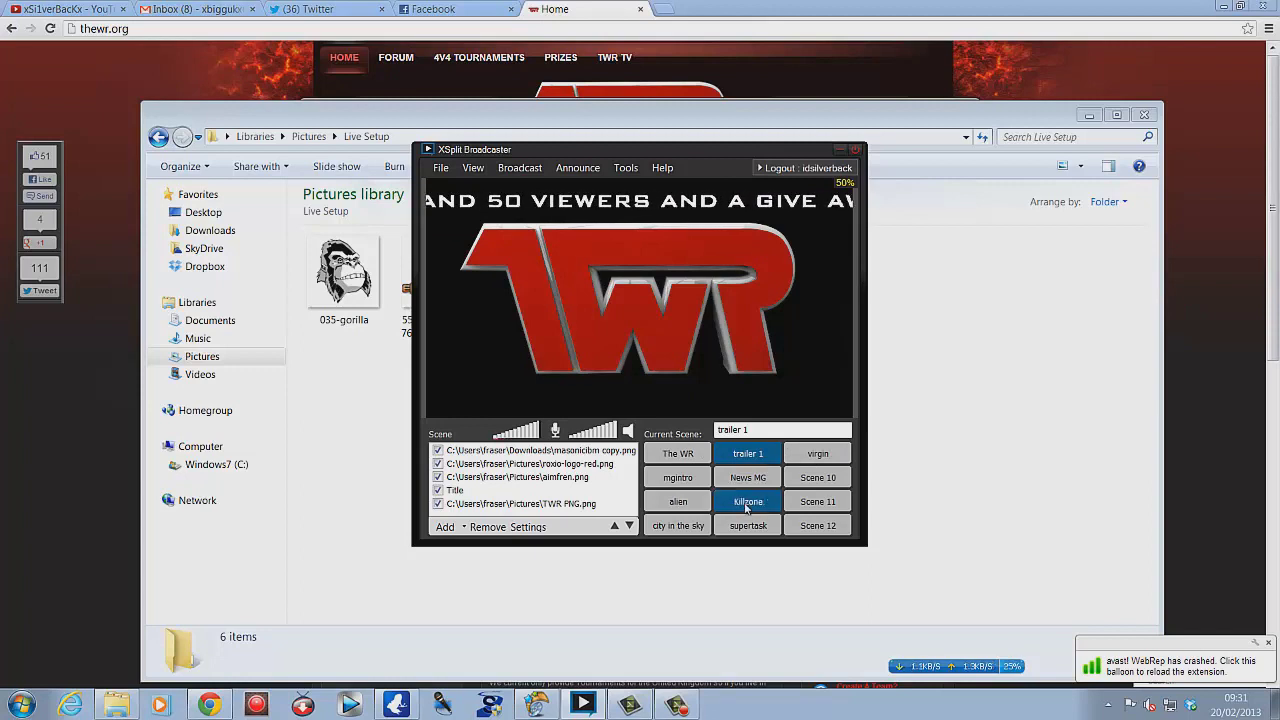
left_click(815, 455)
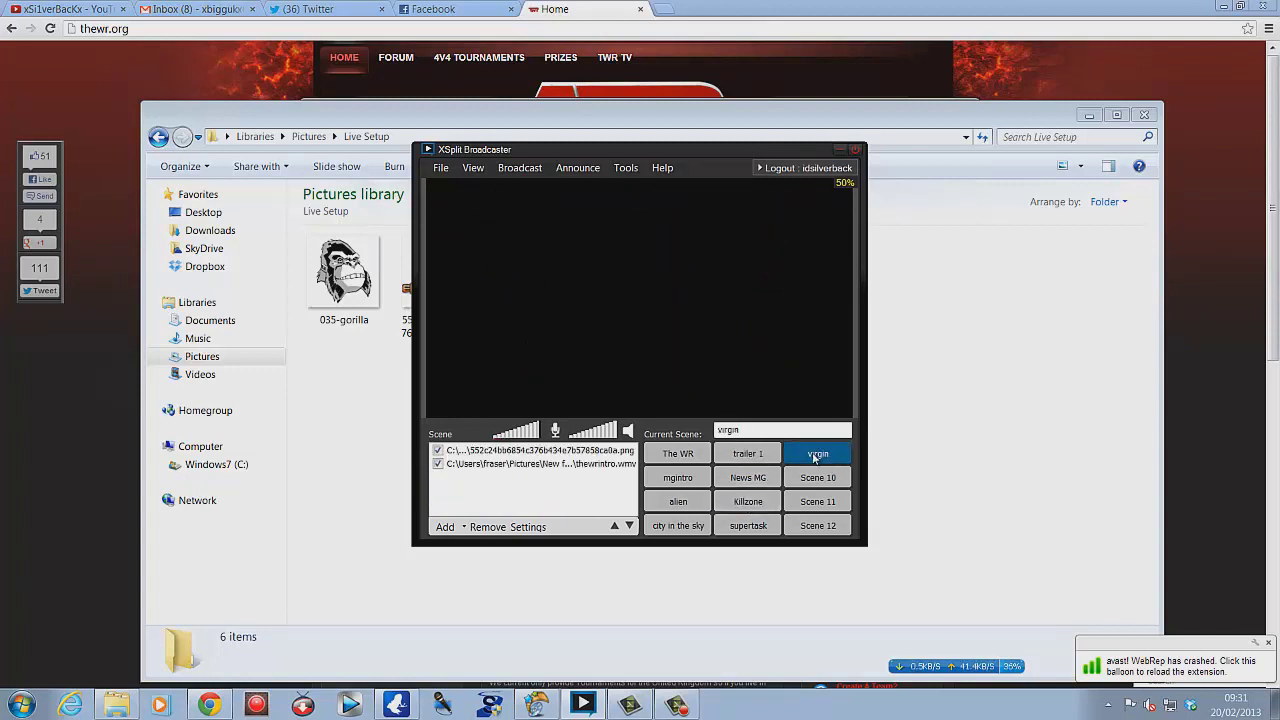
Remove the wmv intro video and png image sources from the virgin scene
right_click(522, 466)
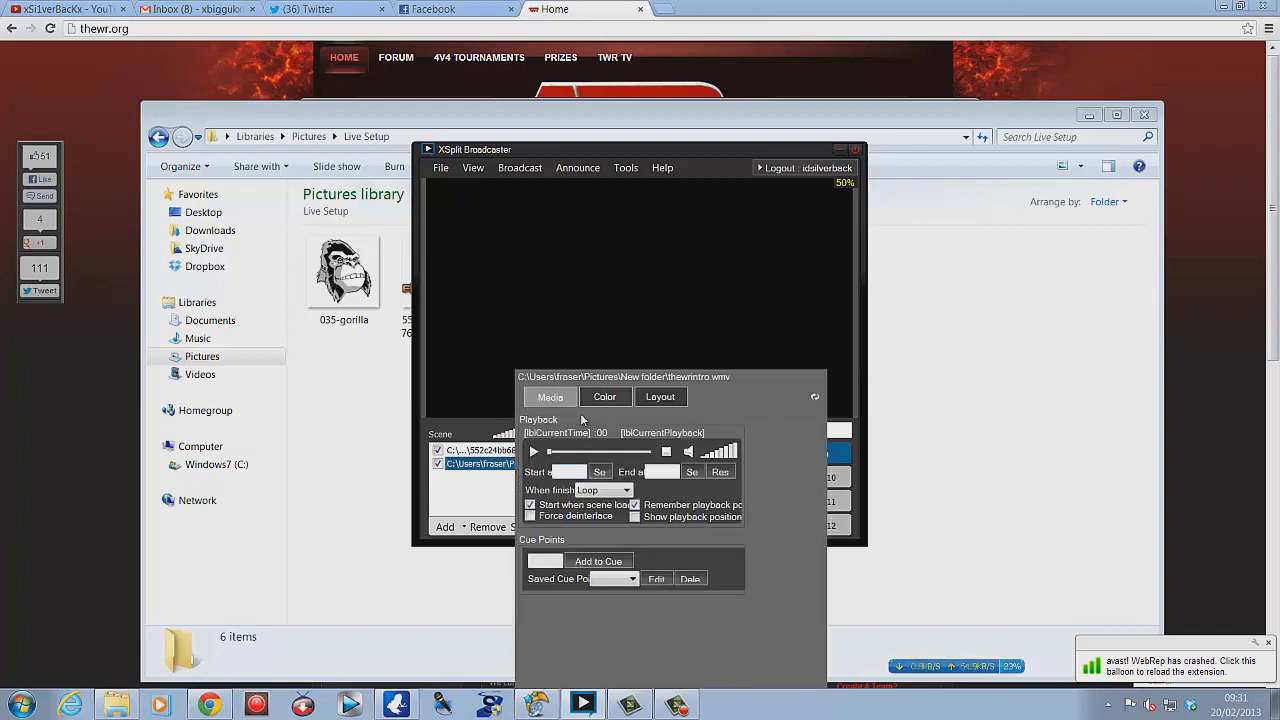
left_click(488, 527)
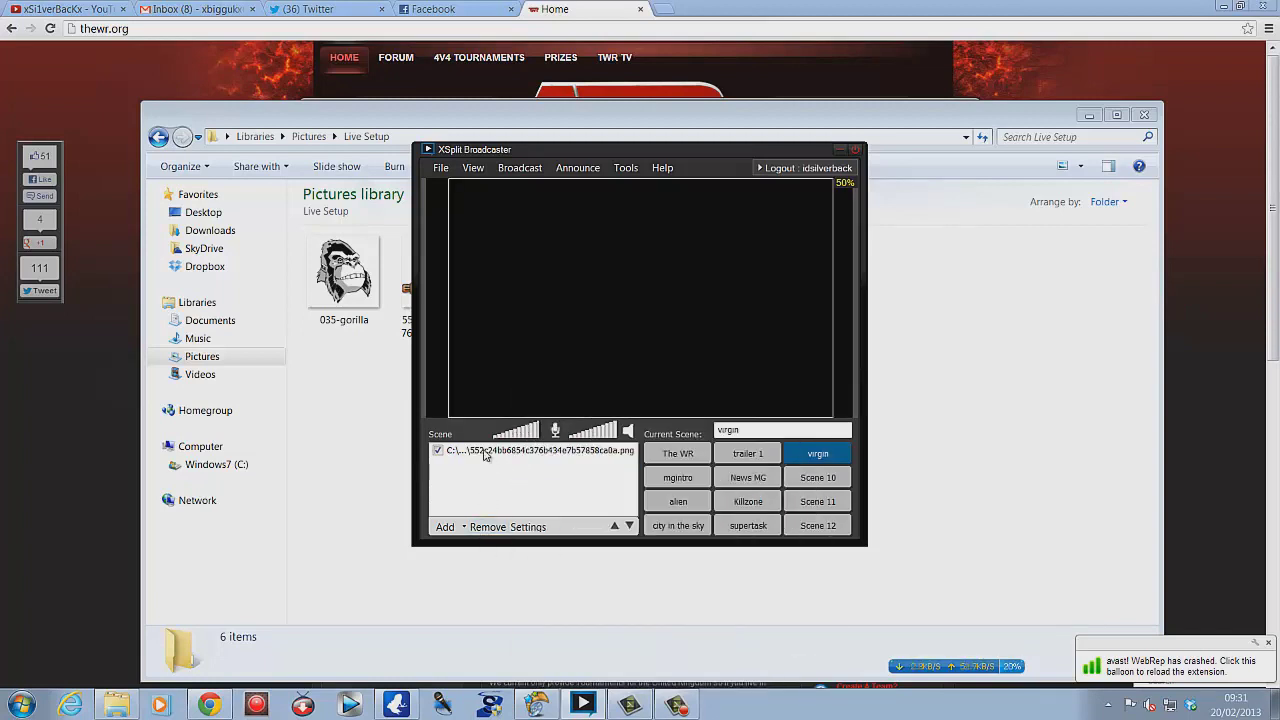
right_click(488, 452)
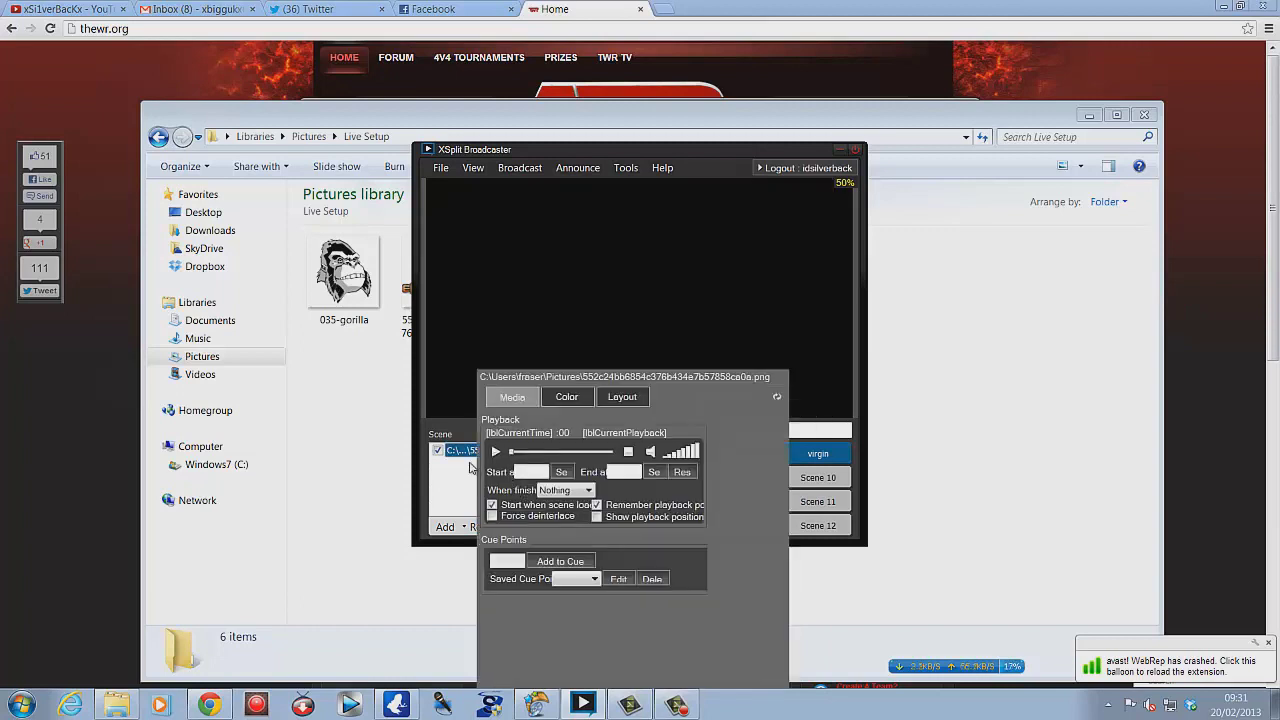
left_click(478, 529)
Add The War Room Intro video from Videos as a media file and stretch it full-frame
left_click(447, 528)
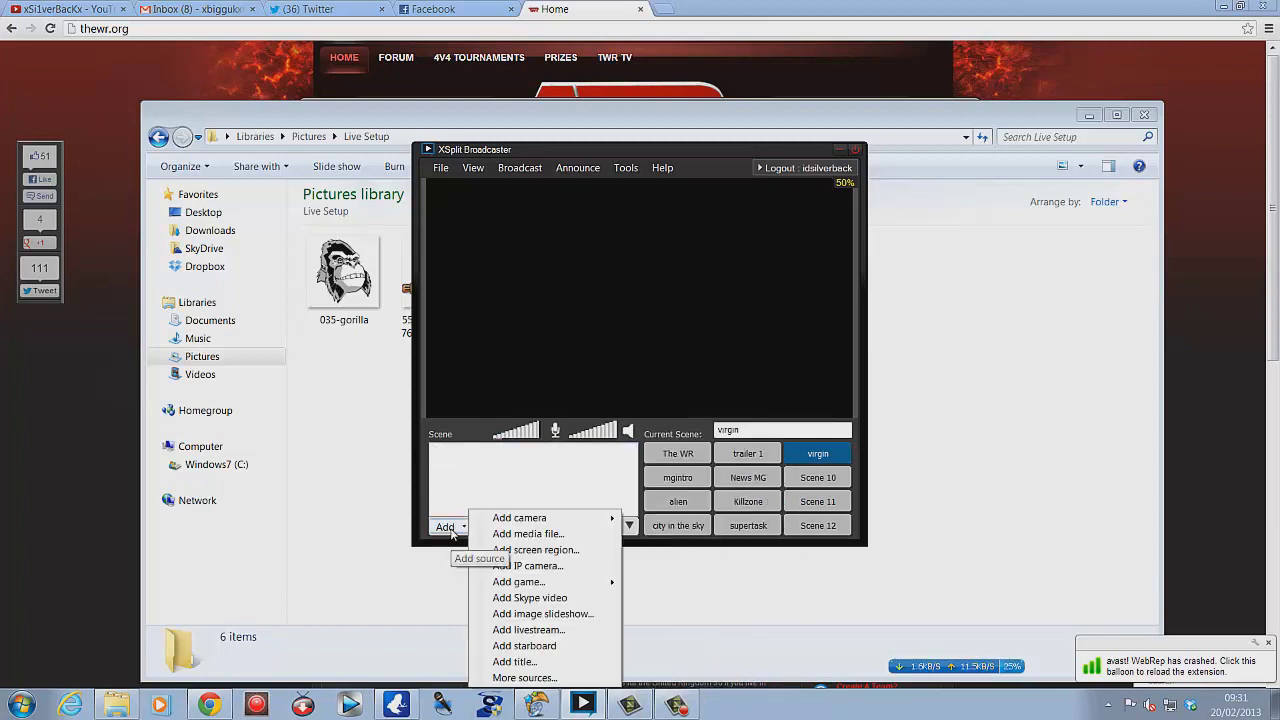
left_click(530, 534)
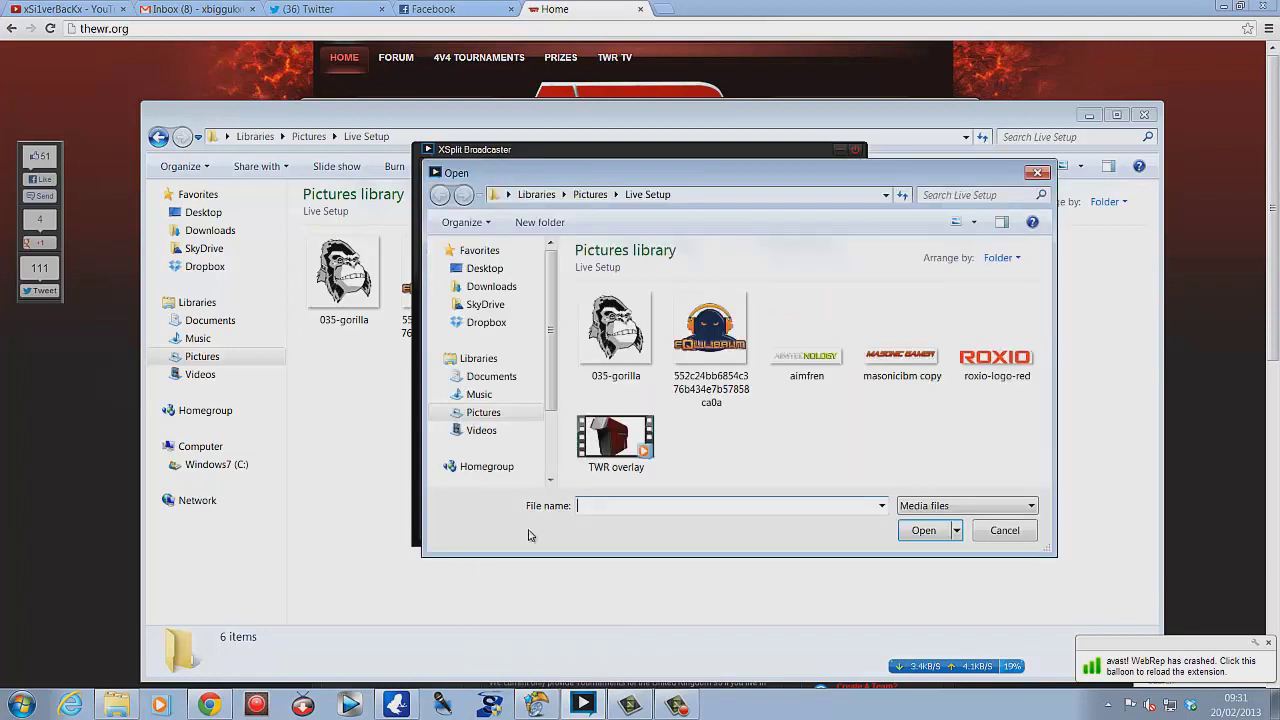
left_click(482, 430)
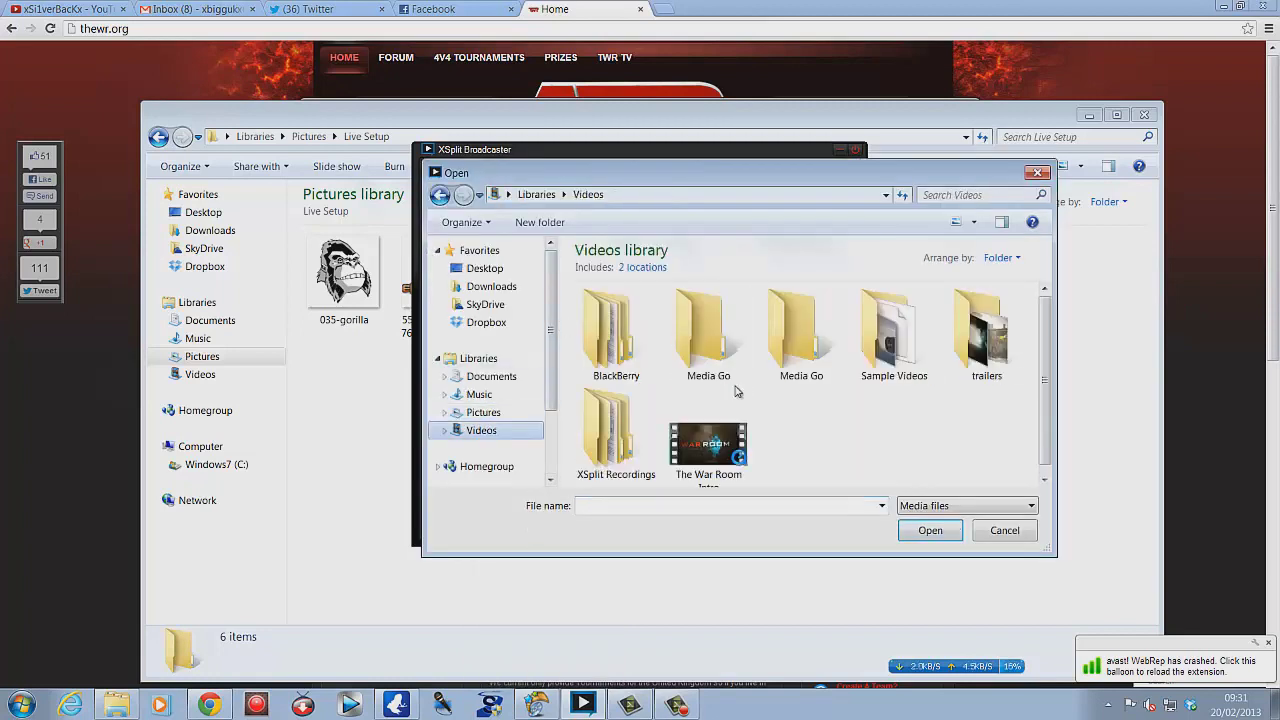
double_click(722, 447)
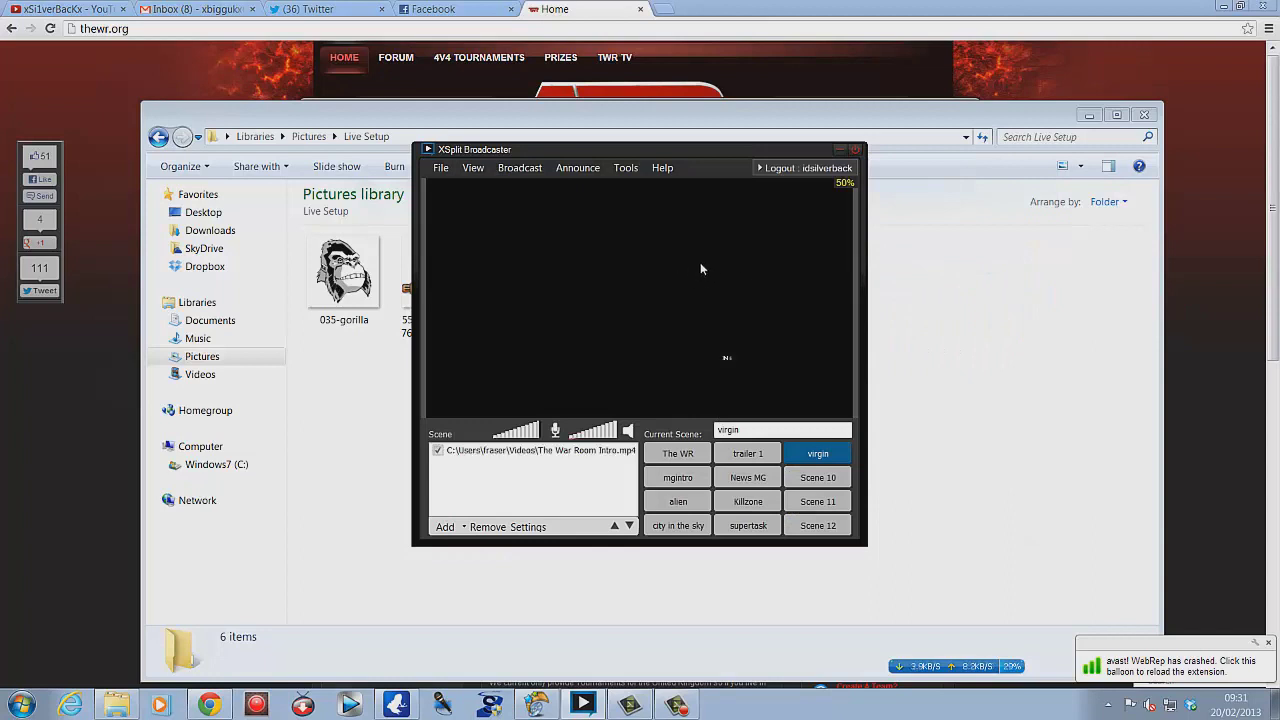
left_click(712, 347)
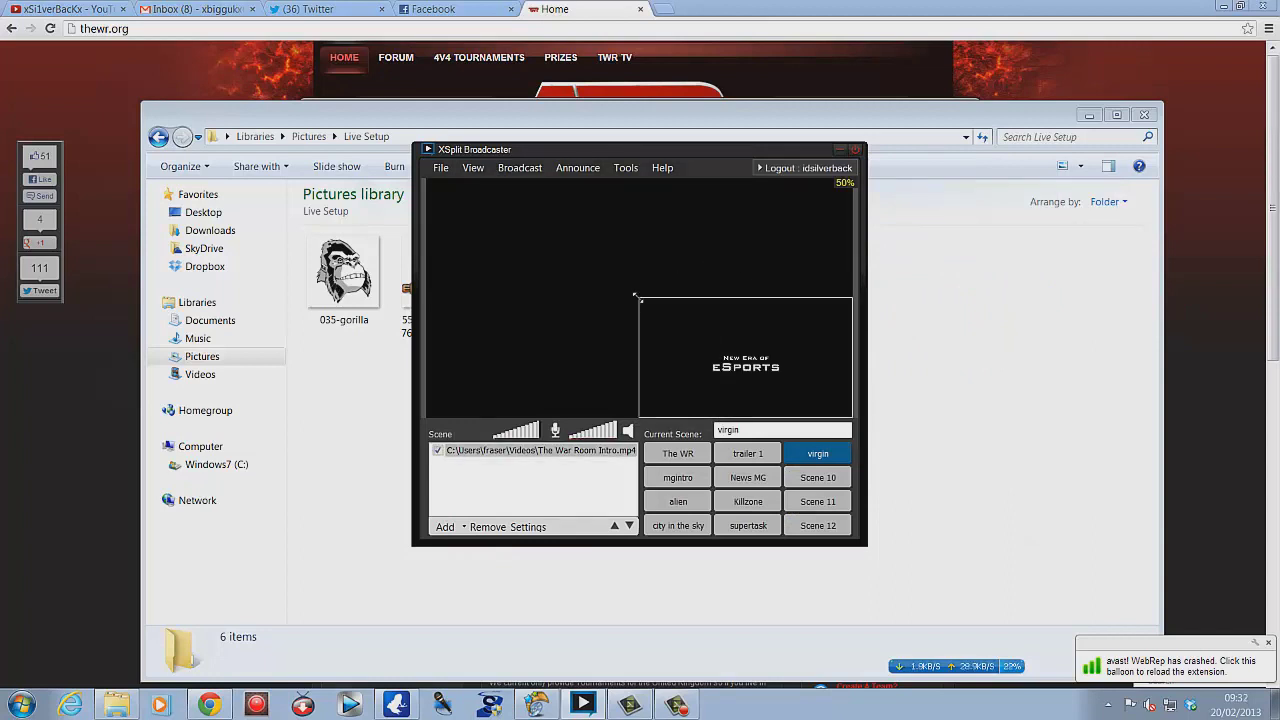
left_click_drag(589, 272, 430, 182)
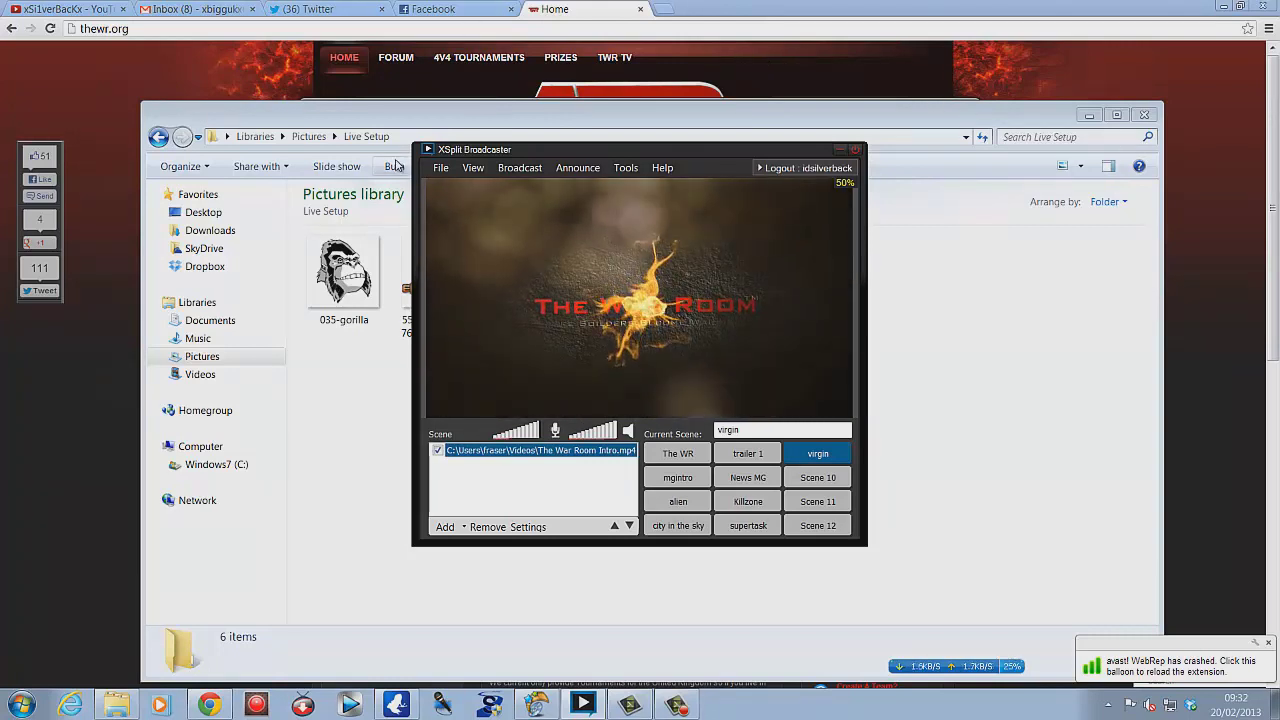
left_click(440, 167)
mouse_move(470, 171)
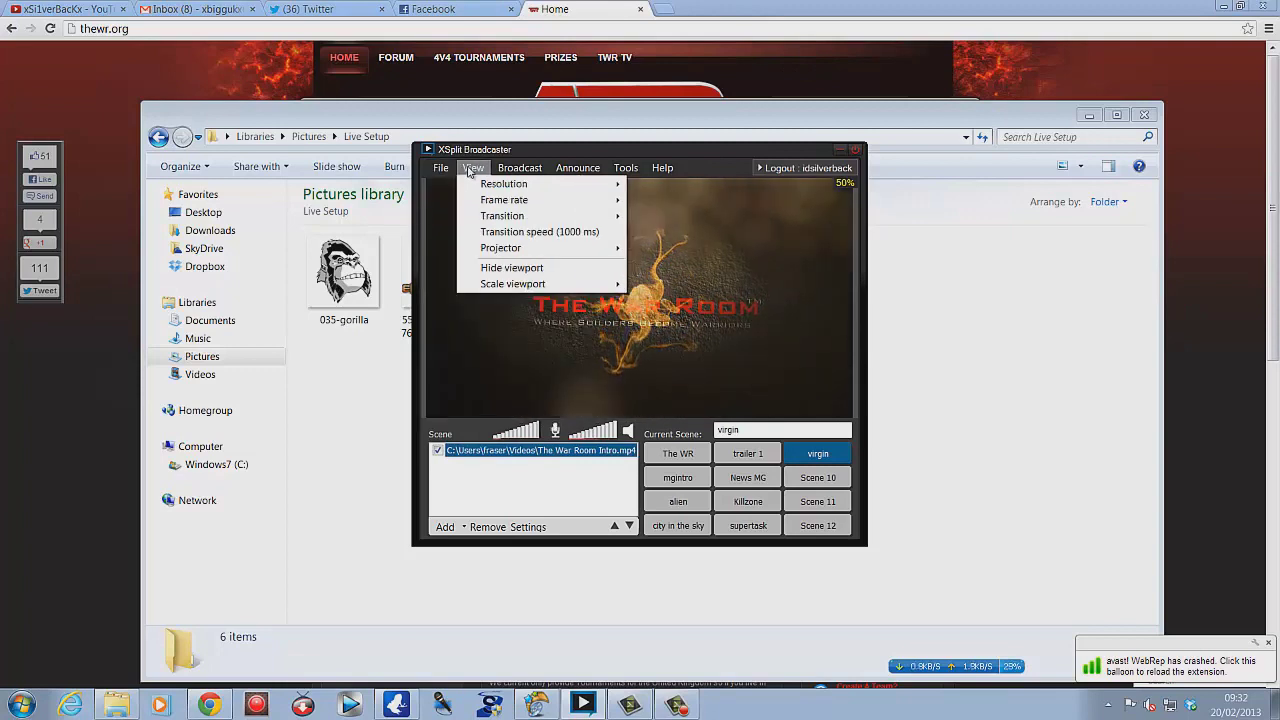
mouse_move(506, 188)
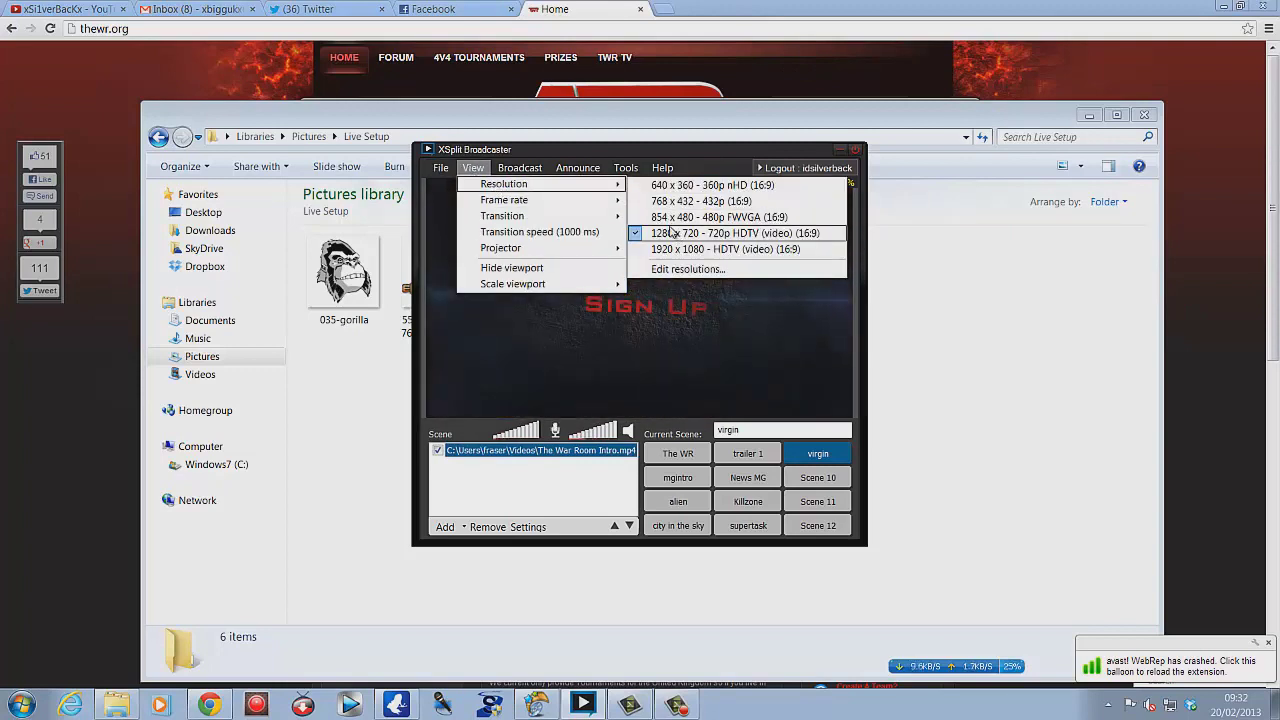
mouse_move(560, 203)
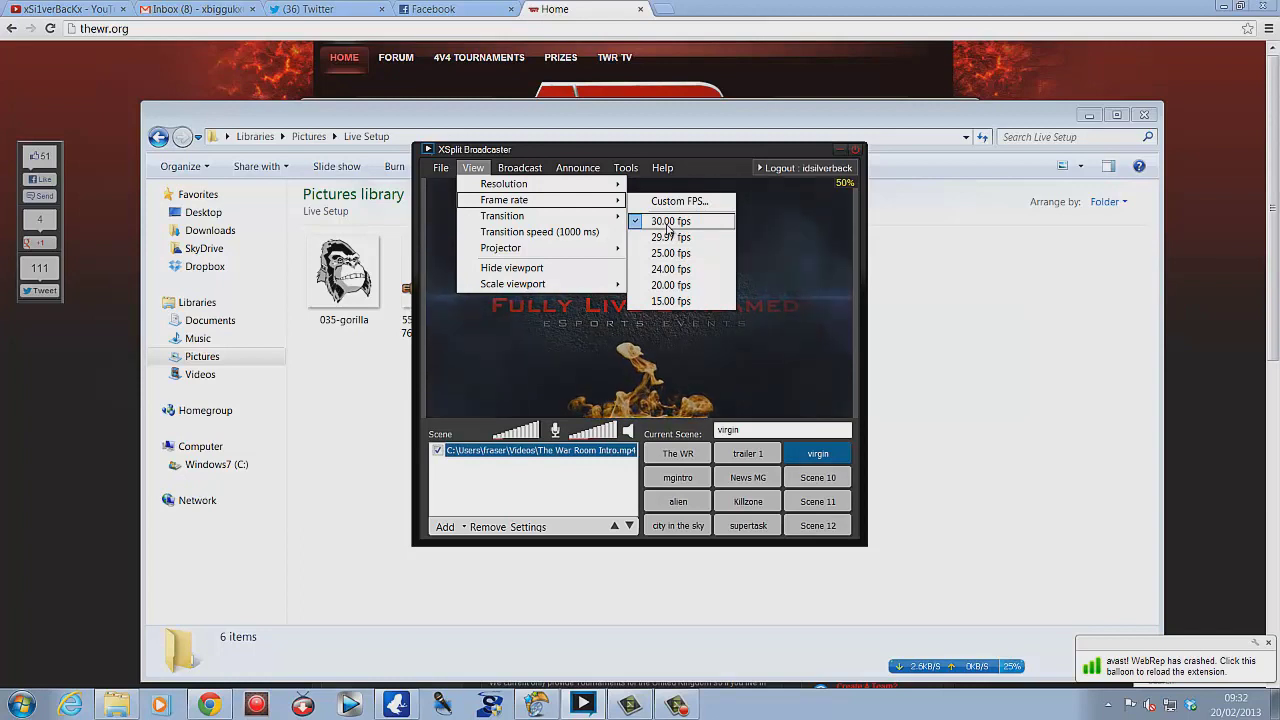
mouse_move(602, 221)
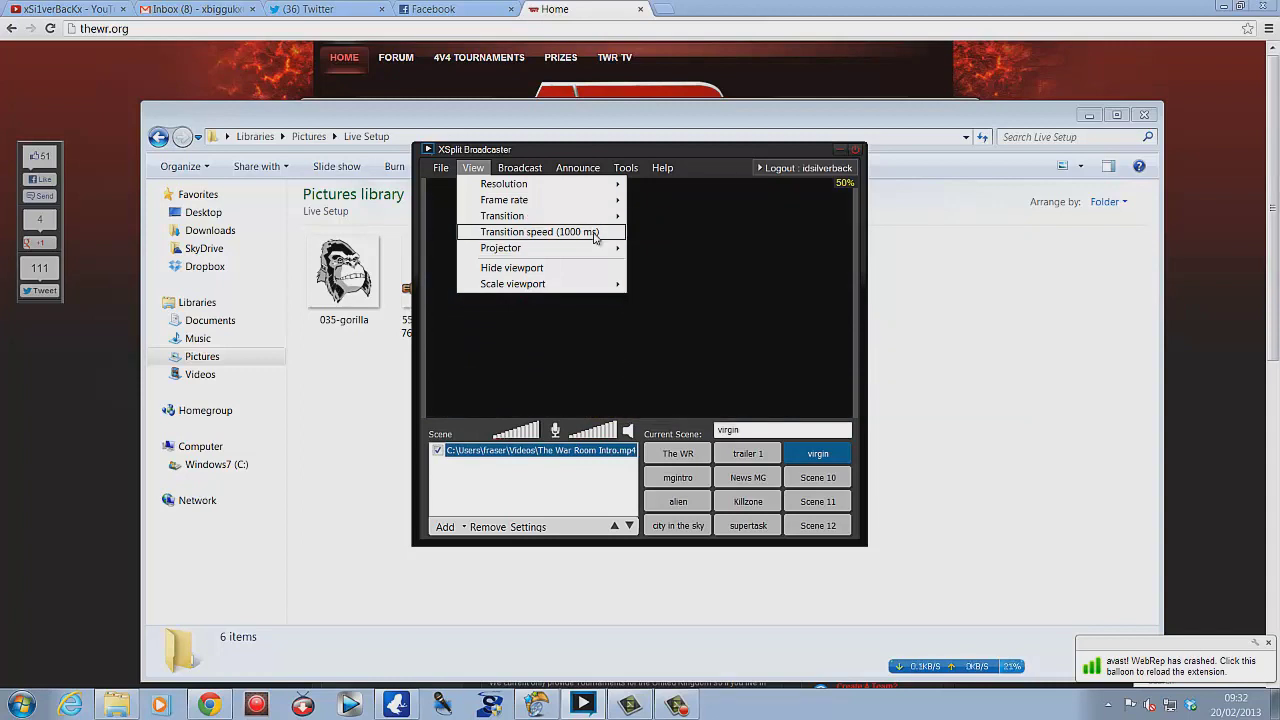
left_click(517, 168)
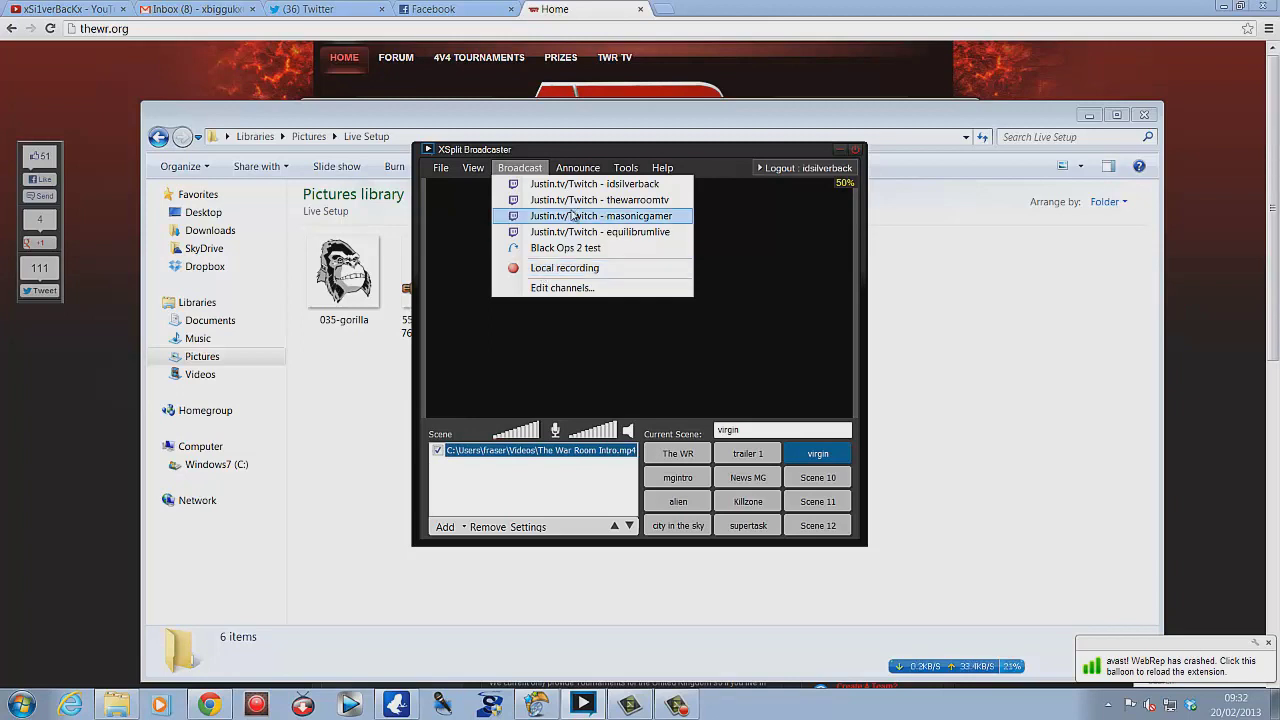
Switch to The WR scene and start broadcasting live to the Justin.tv/Twitch channel
left_click(676, 456)
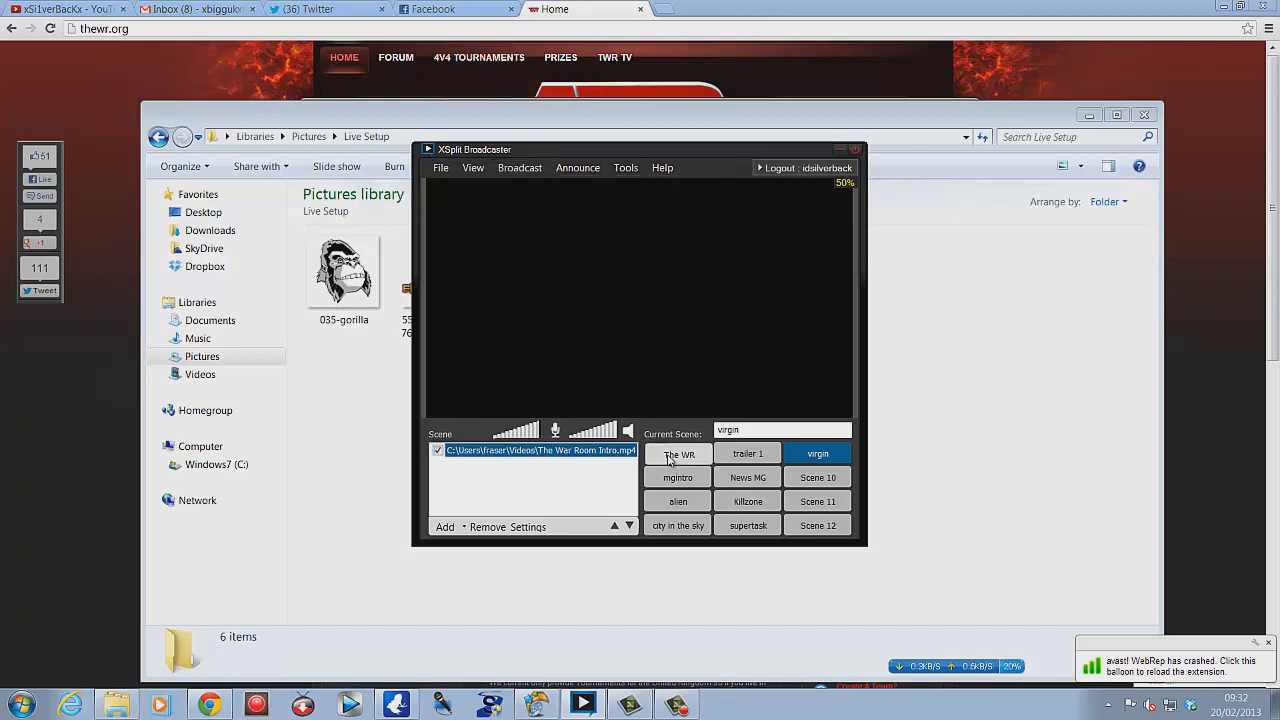
left_click(670, 459)
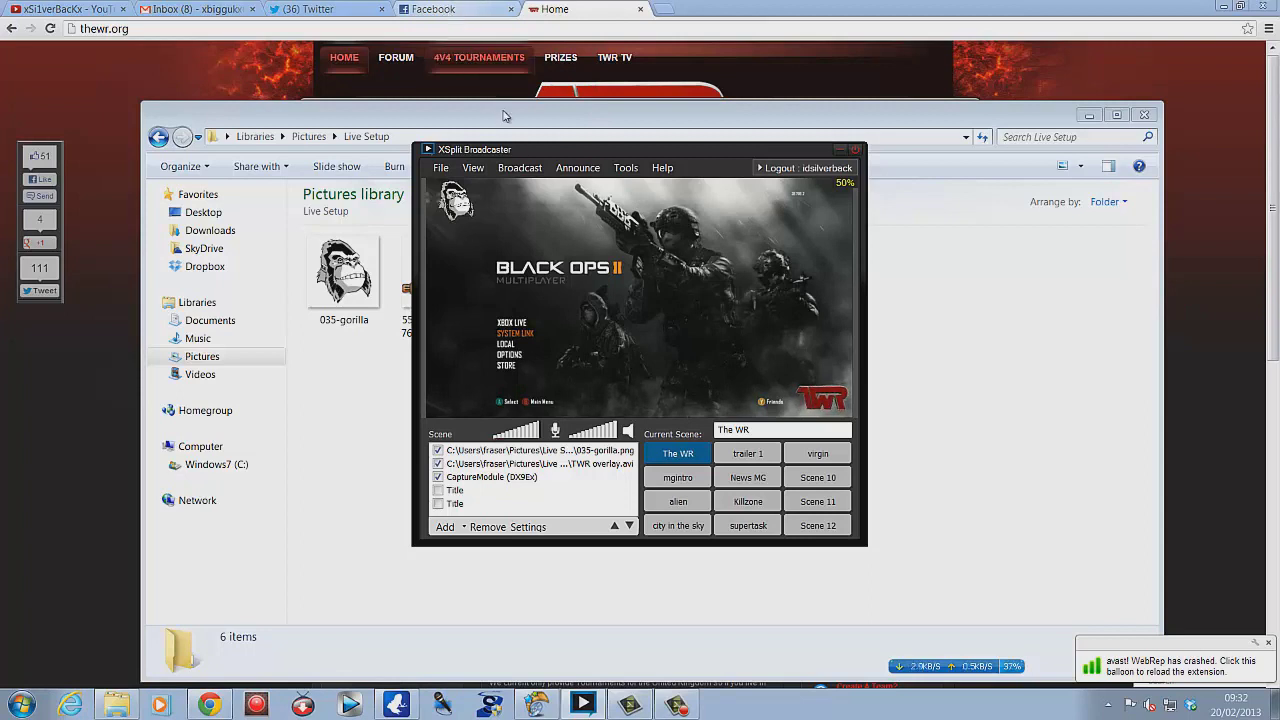
left_click(510, 170)
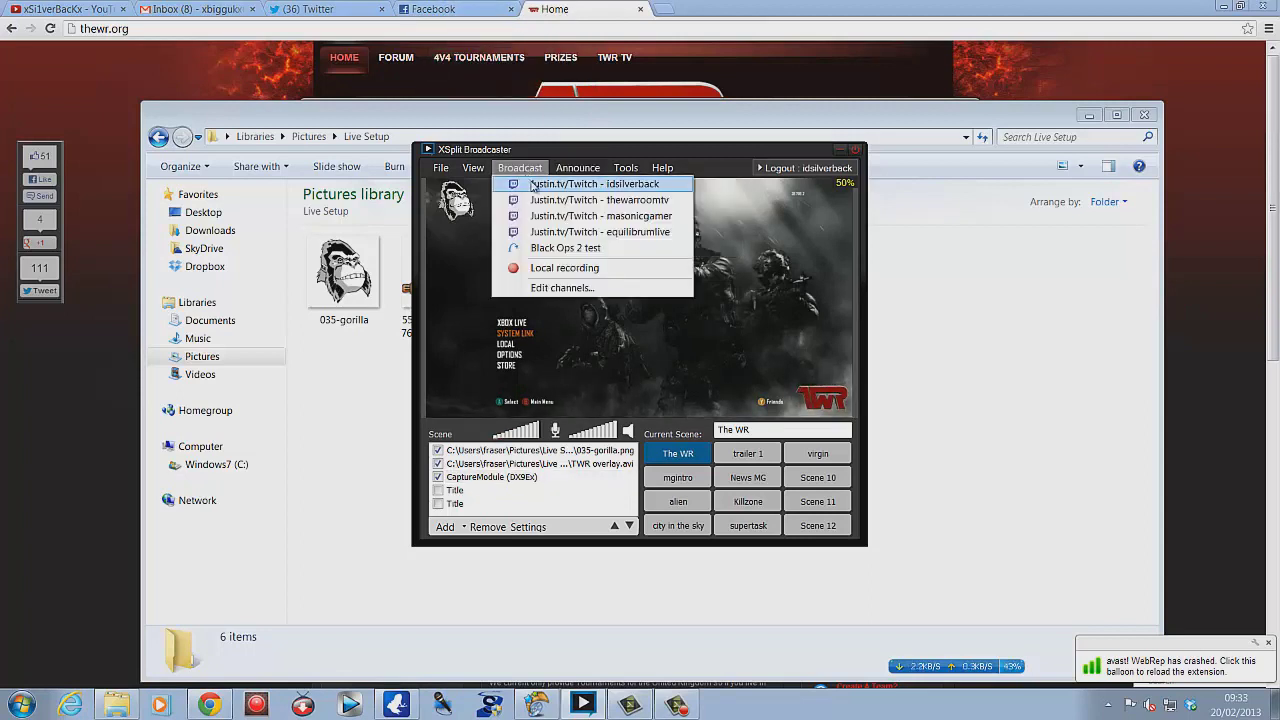
left_click(531, 184)
Open a new Chrome tab and begin entering the twitch.tv channel address
left_click(660, 9)
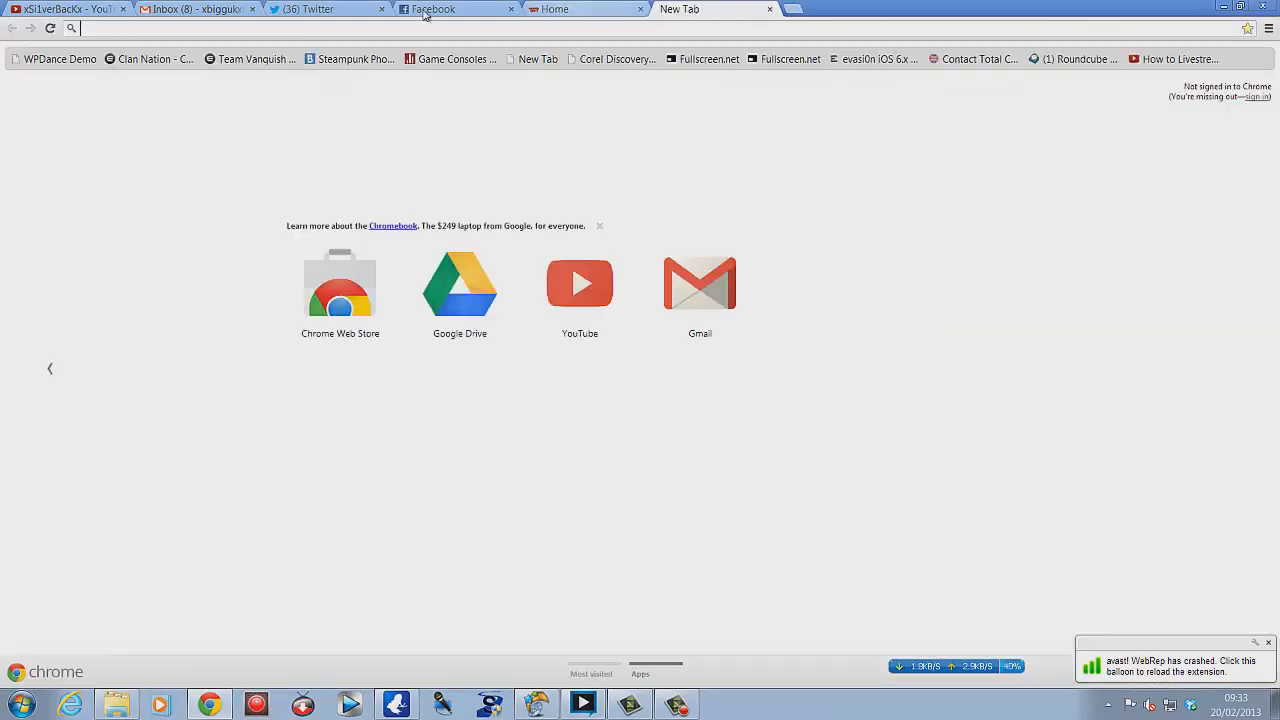
type("www.")
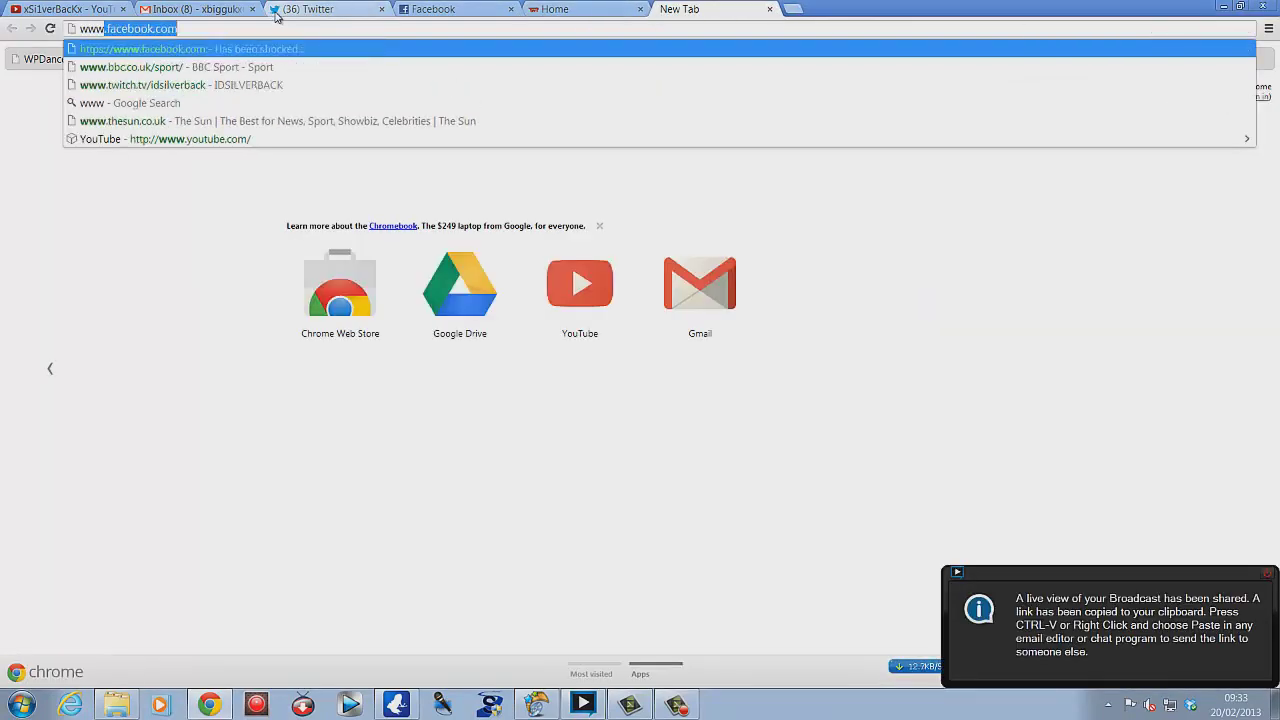
type(".twitch.tv/idsilverback/new")
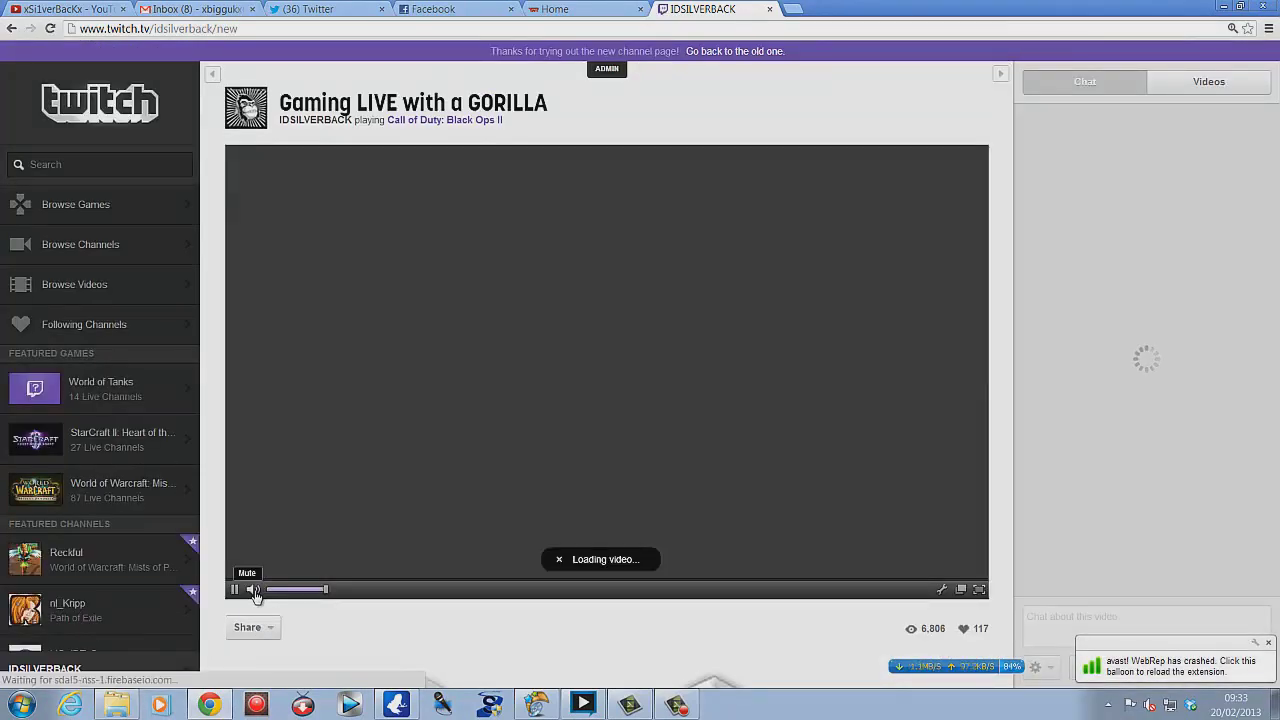
Mute the Twitch player while the live Black Ops II stream plays
left_click(254, 590)
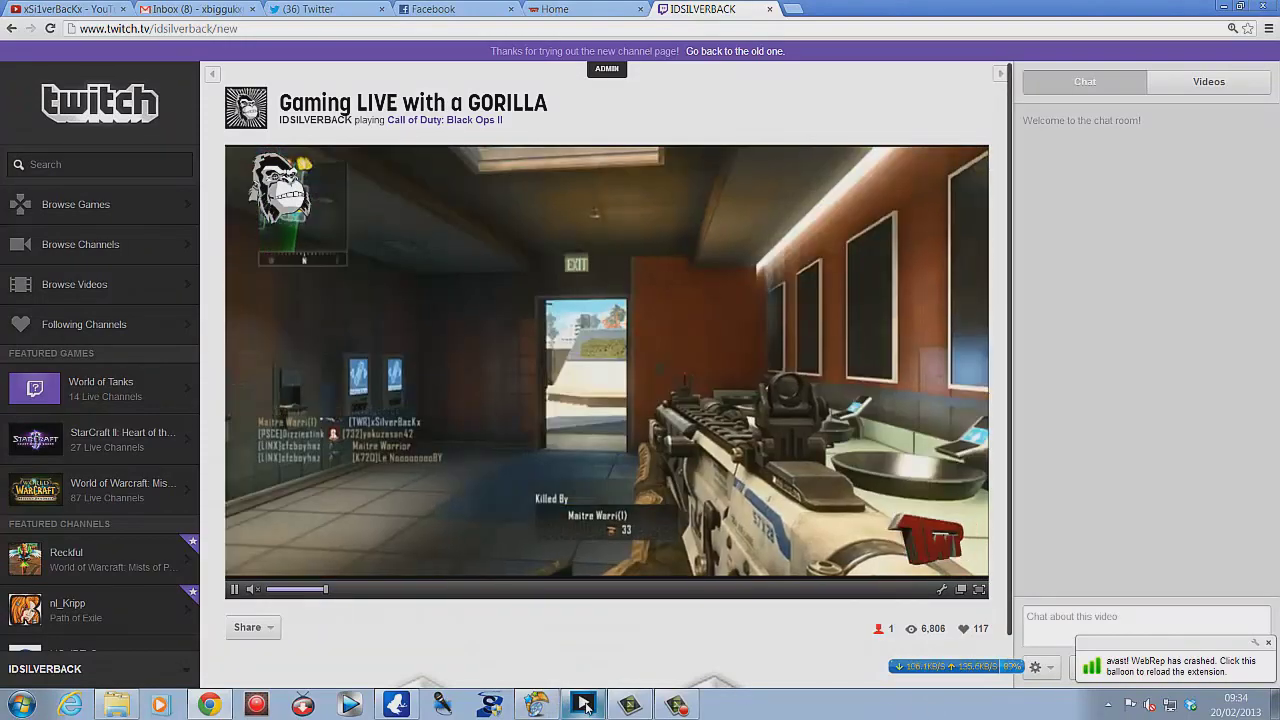
Bring XSplit to the front, stop the Twitch broadcast, and select the CaptureModule (DX9Ex) source
right_click(585, 705)
left_click(585, 705)
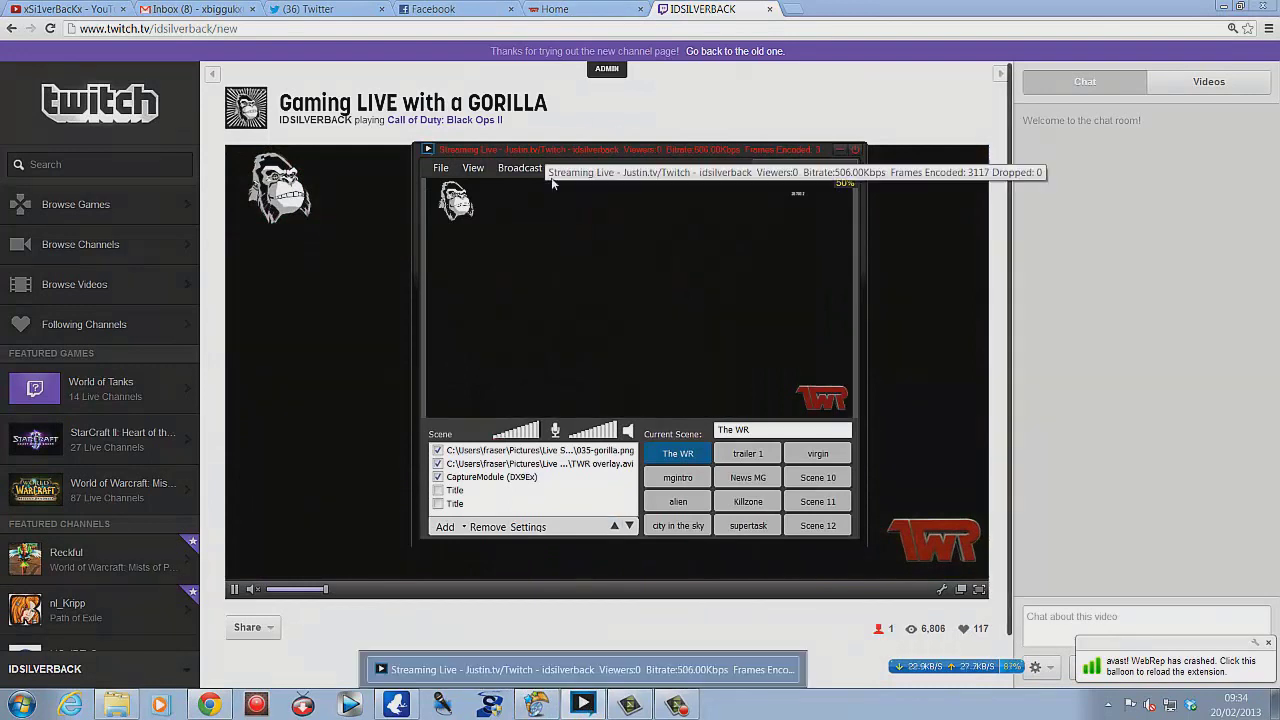
left_click(520, 168)
left_click(540, 181)
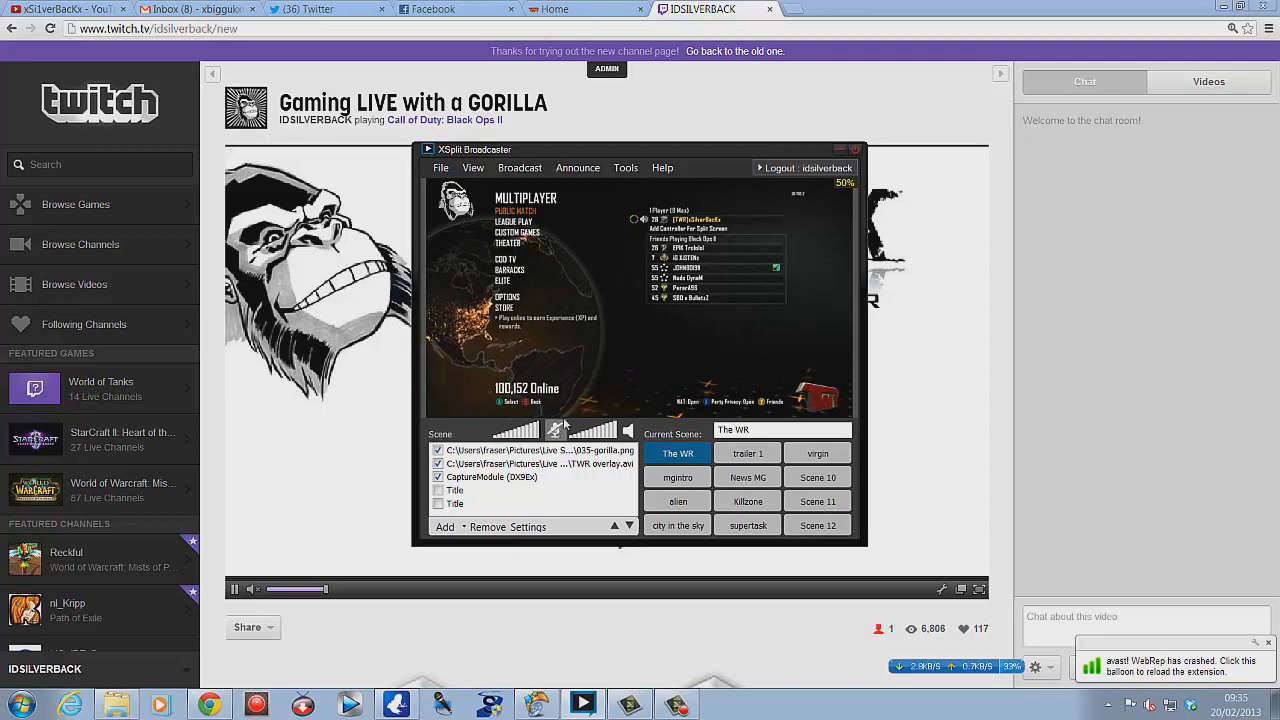
left_click(566, 476)
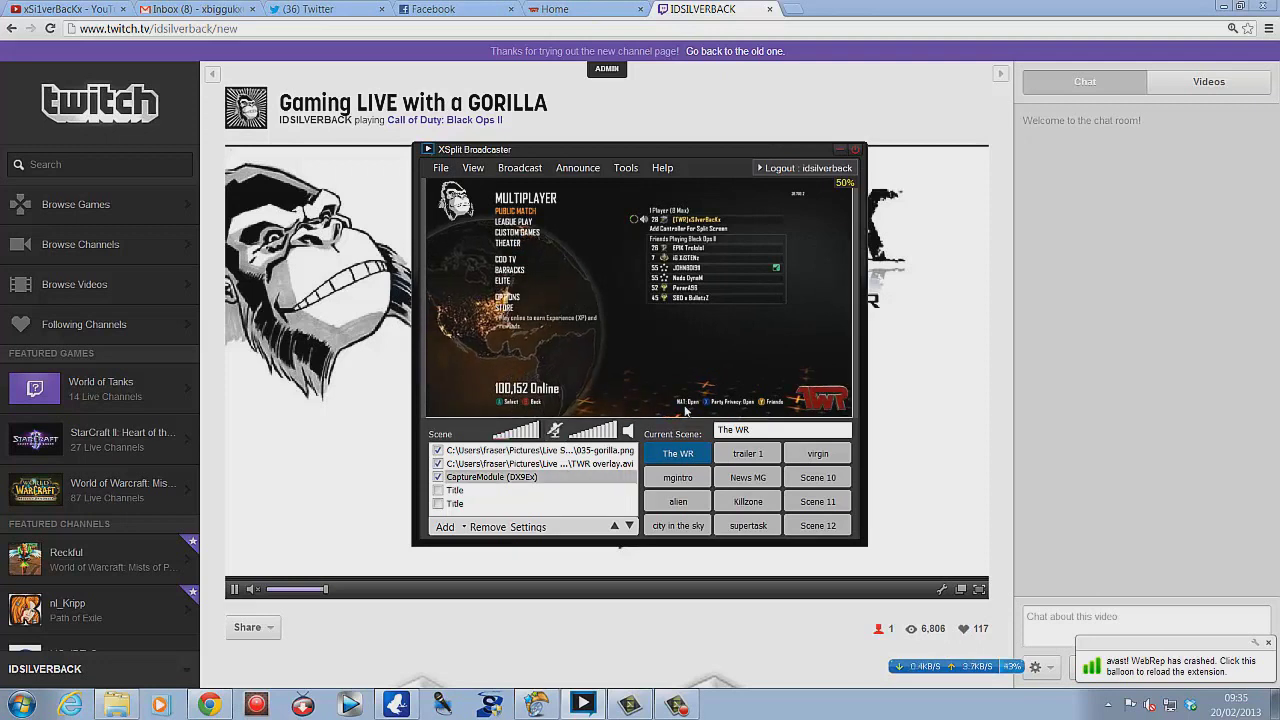